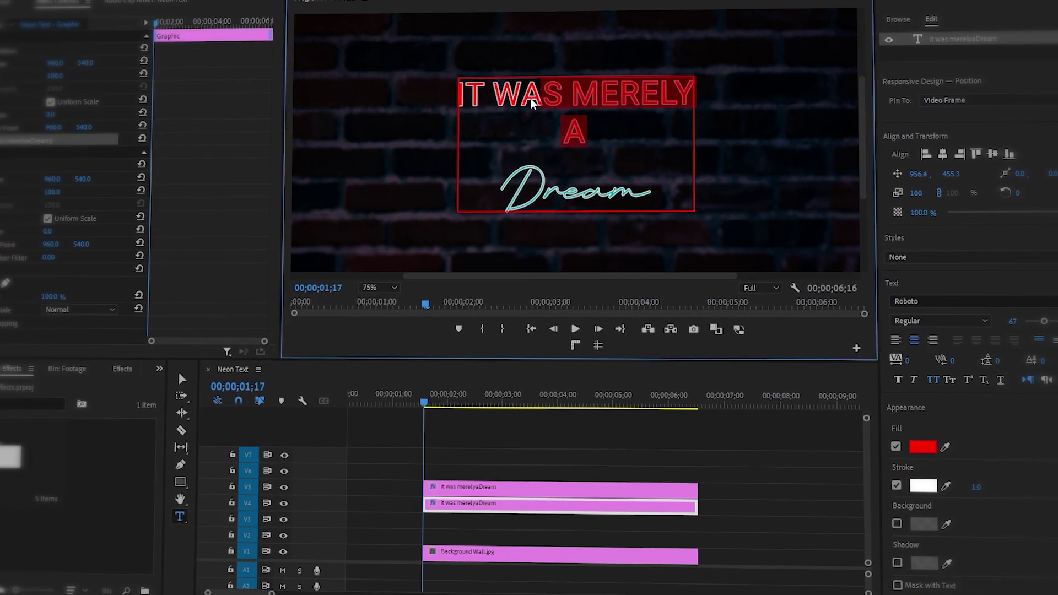
Step: Preview the finished neon title, then return to the Neon Text sequence holding only Background Wall.jpg
left_click_drag(532, 101, 460, 91)
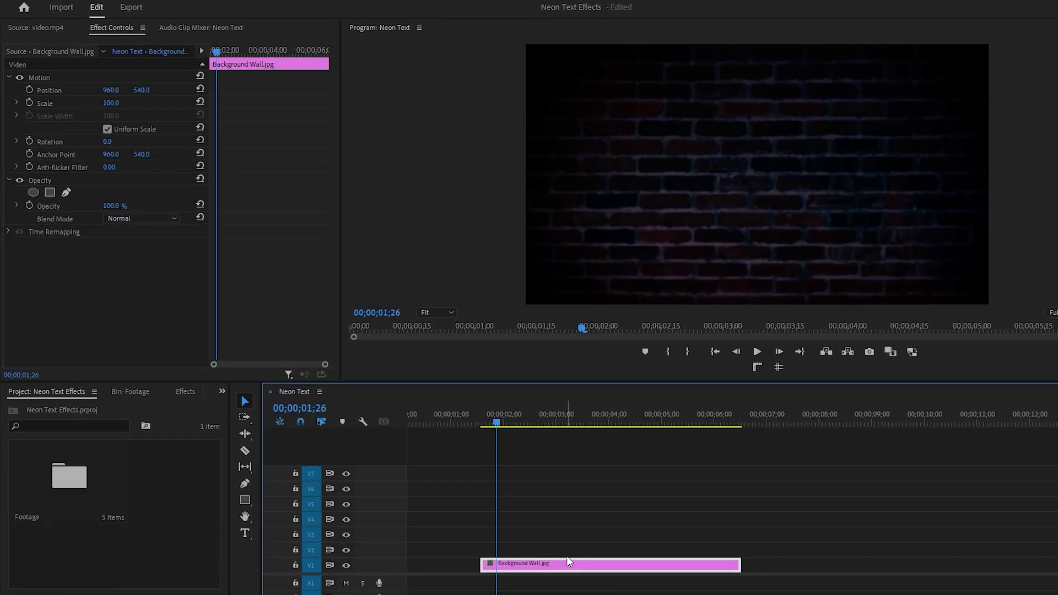
Step: Add a title on the brick wall reading 'it was merely', 'a', 'dream' on three lines
left_click(568, 504)
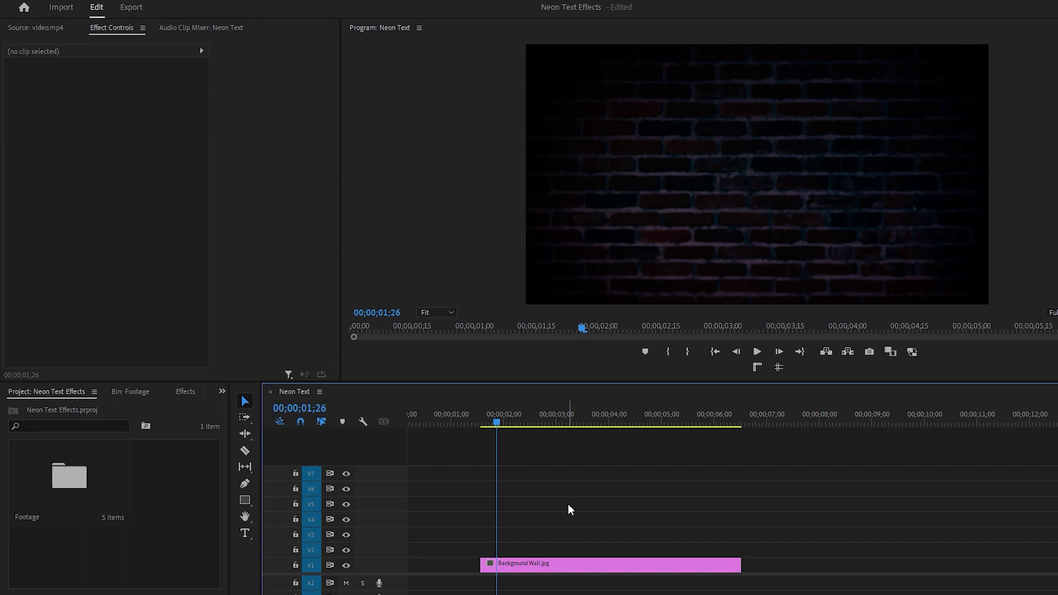
left_click(245, 533)
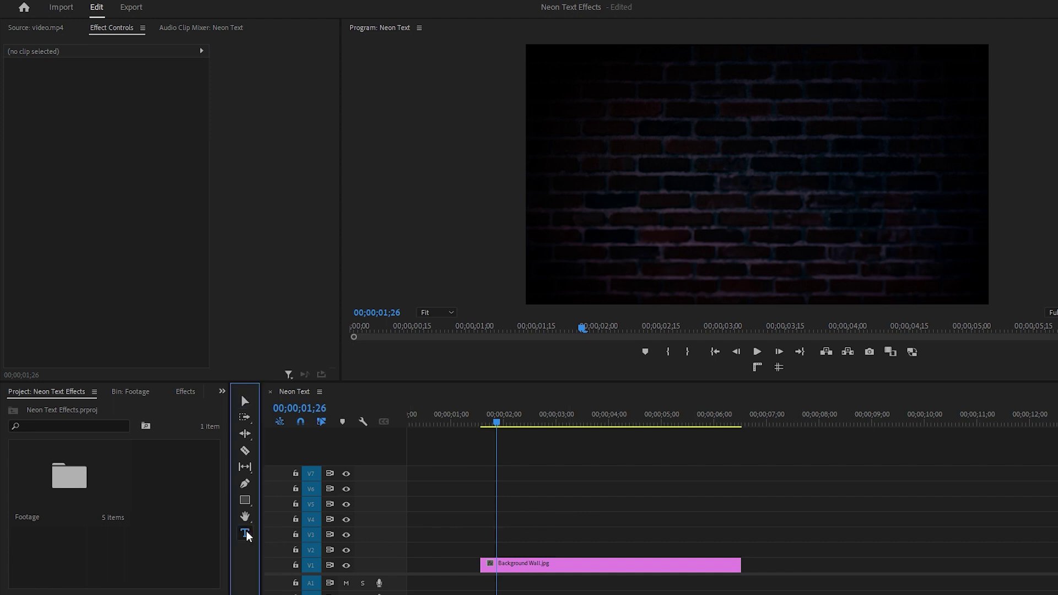
left_click(686, 166)
type("it was")
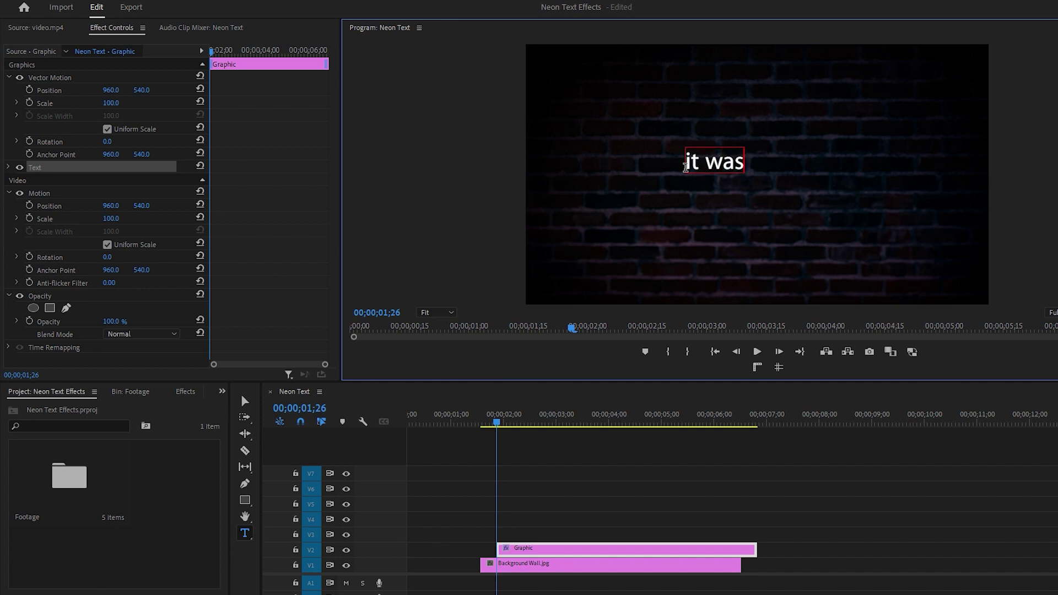
type(" merely")
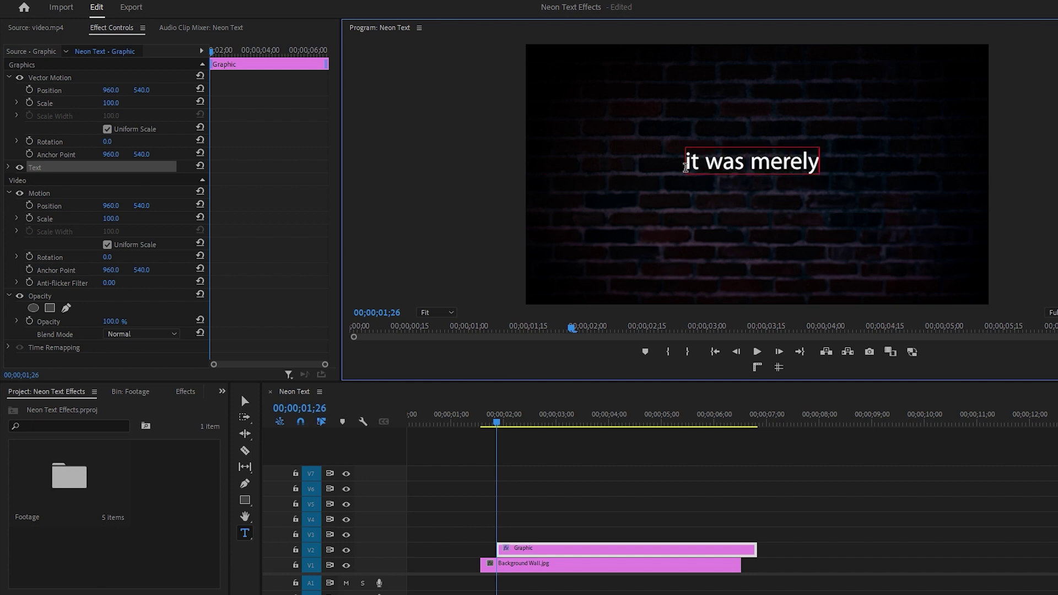
key("Return")
type("a")
key("Return")
type("dream")
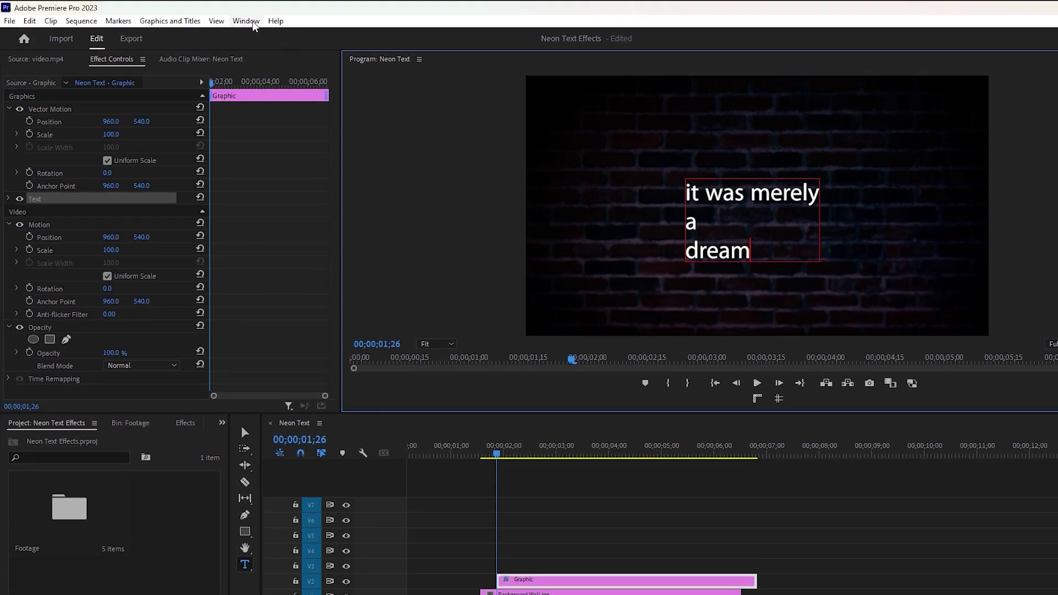
Step: Open Essential Graphics from the Window menu and select the title's first two lines
left_click(246, 21)
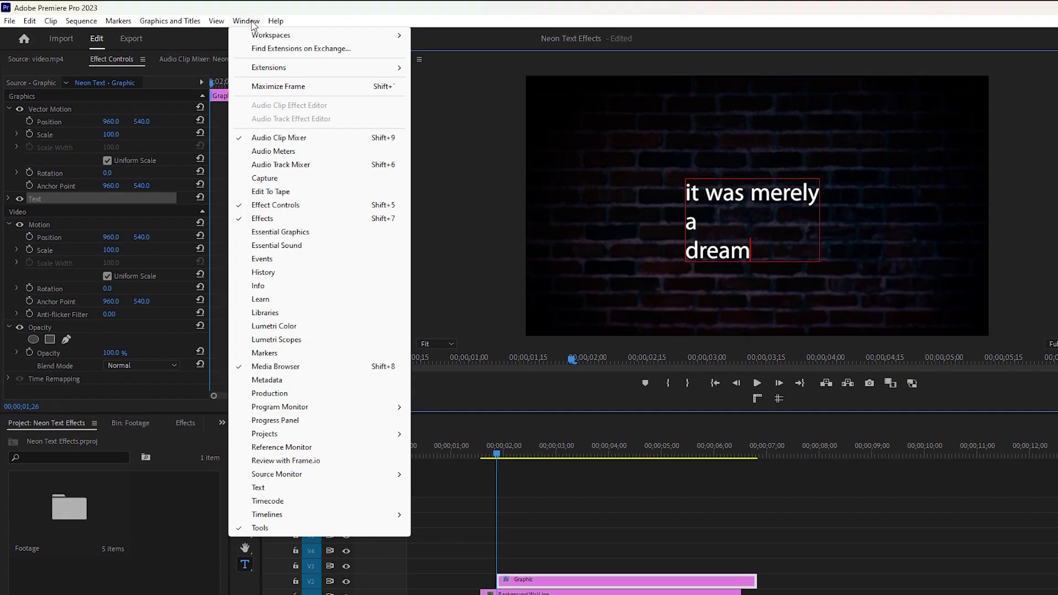
left_click(279, 232)
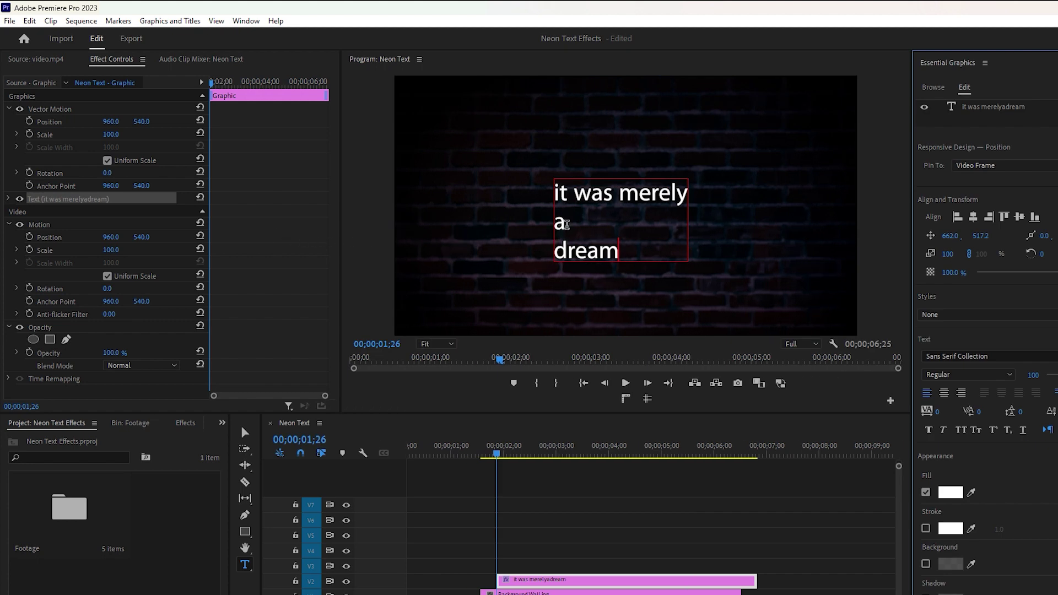
left_click_drag(567, 224, 551, 199)
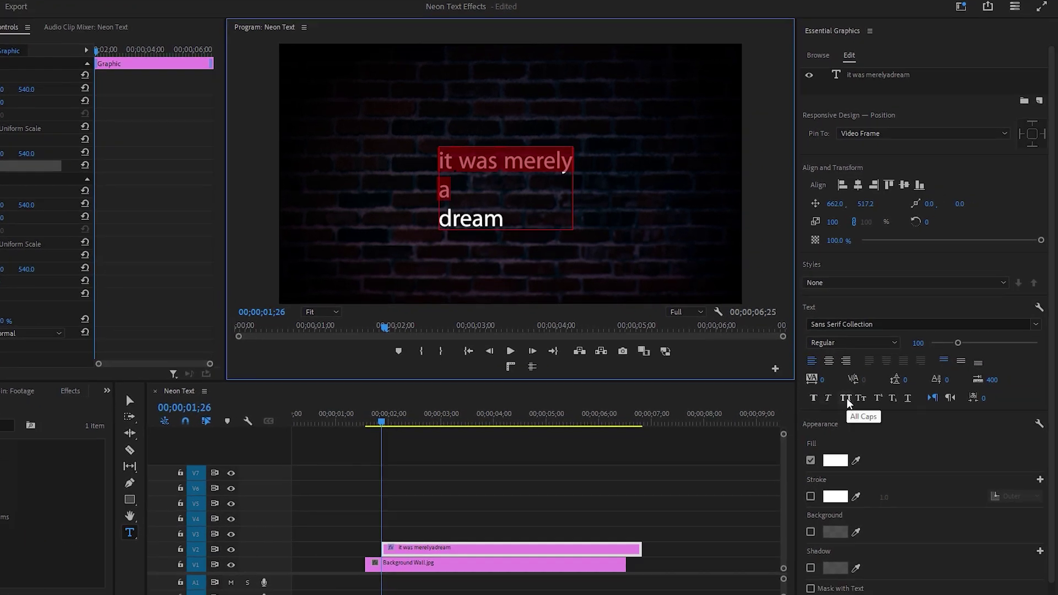
Step: Make 'it was merely a' All Caps in Roboto at size 67
left_click(847, 398)
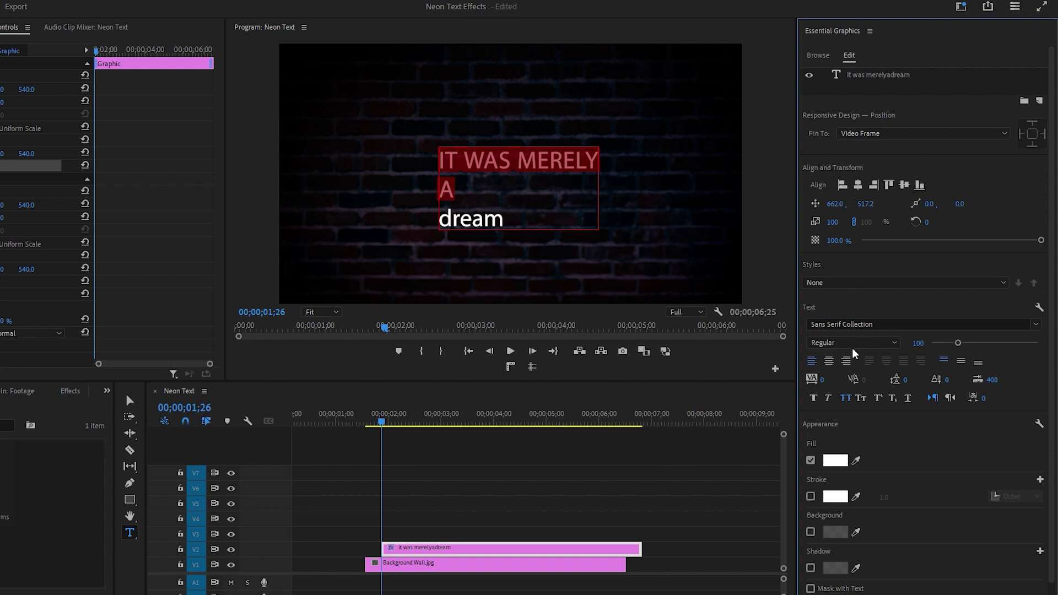
left_click(860, 324)
type("roboto")
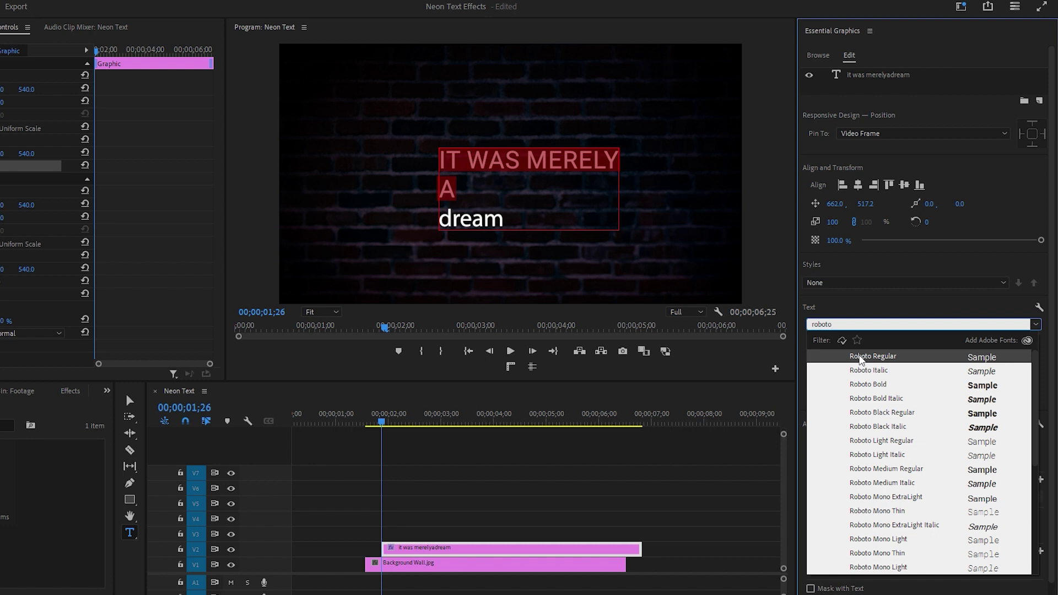
left_click(863, 356)
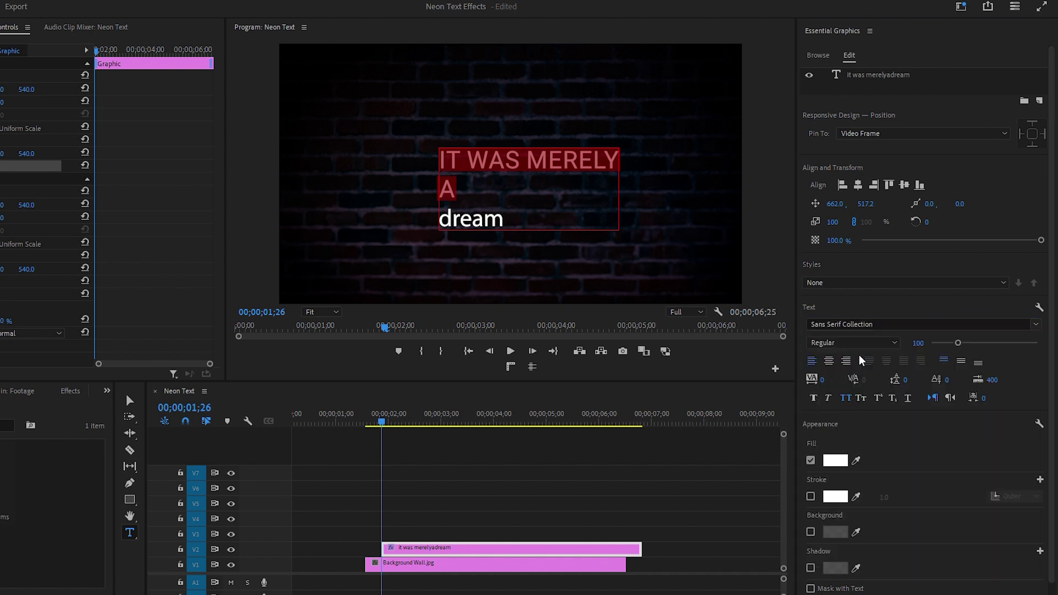
left_click_drag(958, 348, 938, 350)
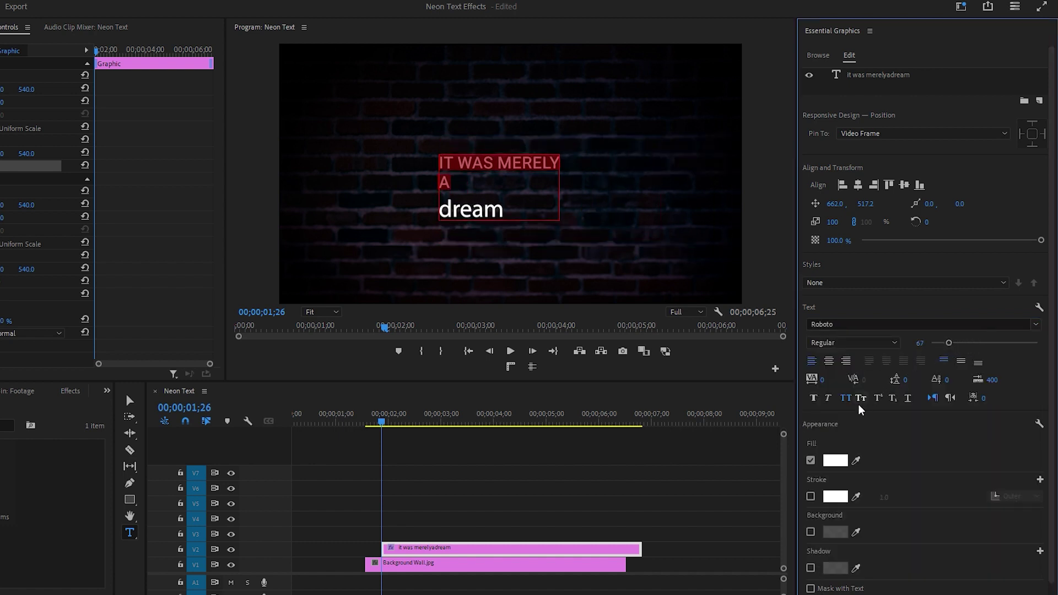
Step: Give 'IT WAS MERELY A' a pure red FF0000 fill and enable its white stroke
left_click(829, 461)
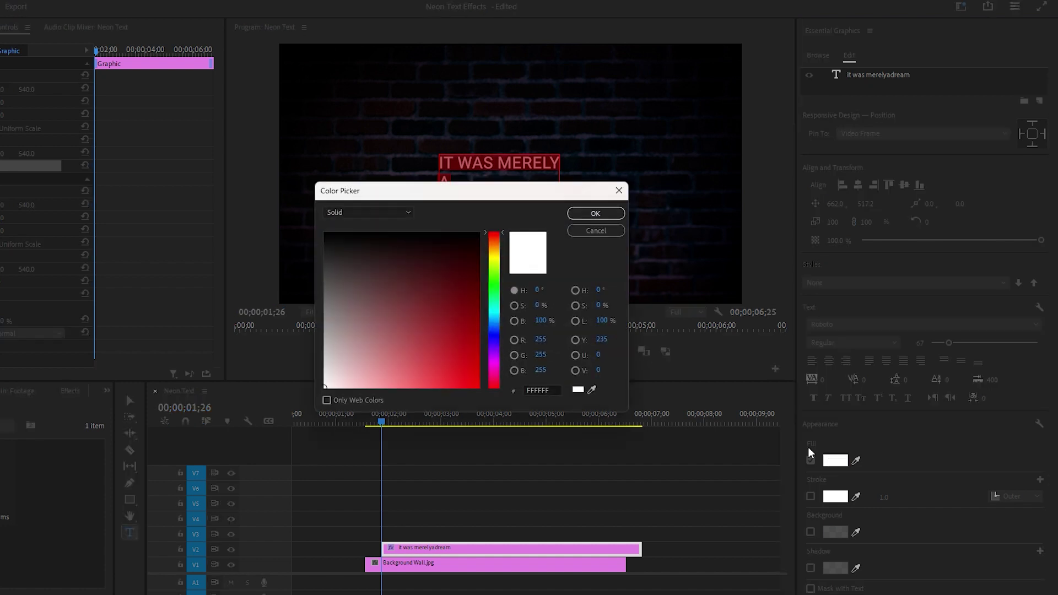
left_click_drag(497, 342, 498, 393)
left_click(478, 388)
left_click(612, 216)
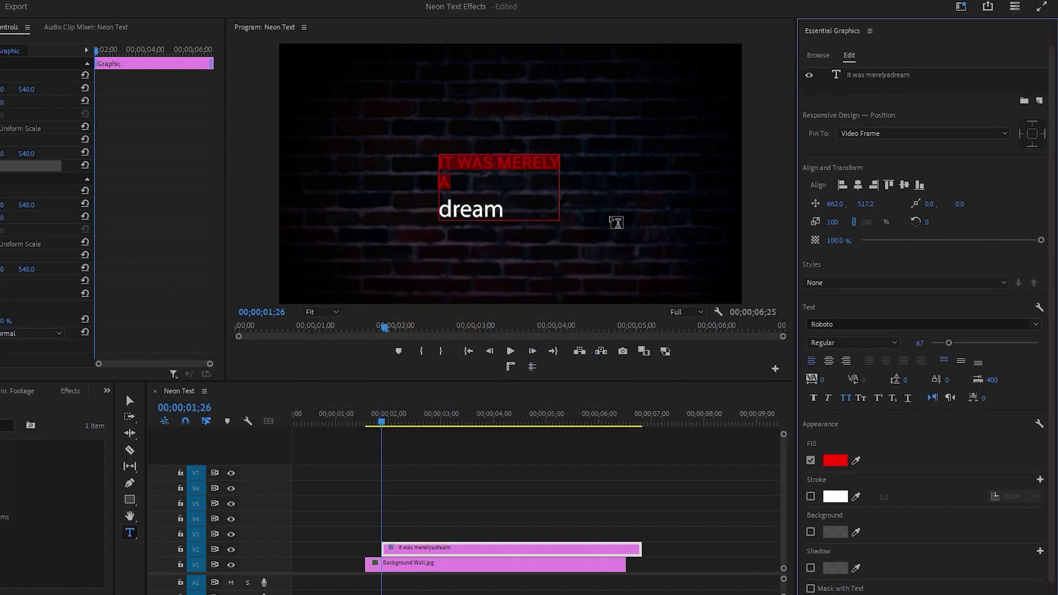
left_click(810, 497)
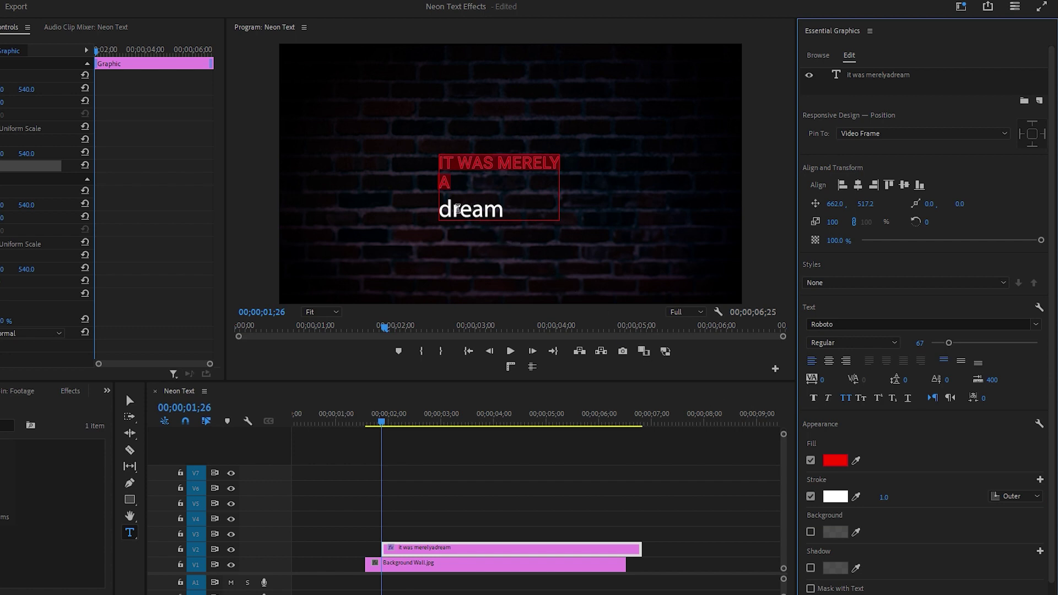
Step: Capitalise 'dream' to 'Dream' and set it in the rationale script font
left_click(455, 210)
key("BackSpace")
type("D")
left_click_drag(440, 209, 506, 218)
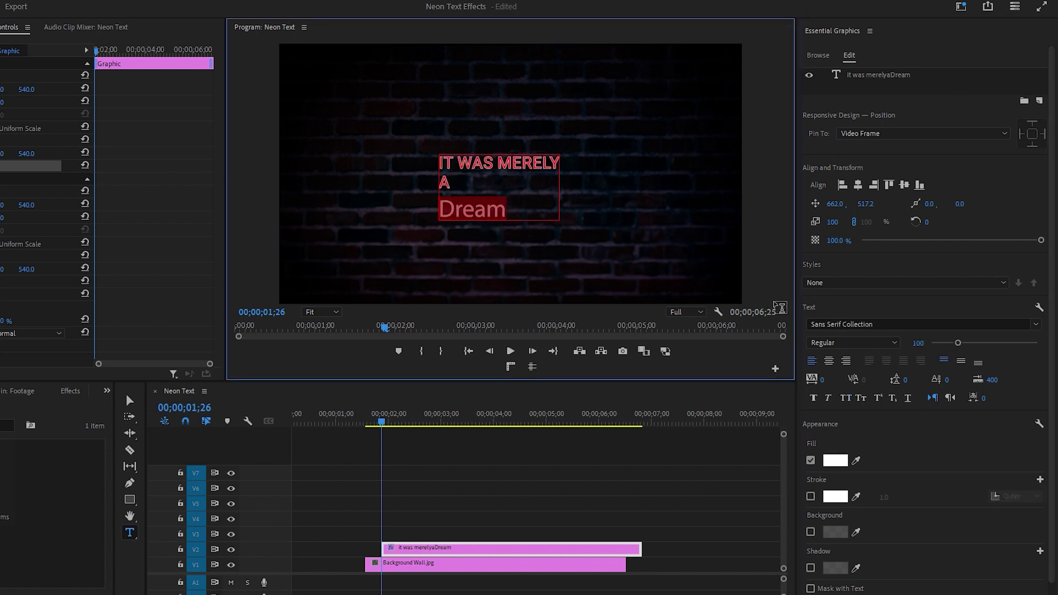
left_click(1035, 325)
scroll(1038, 527, "down", 2)
left_click_drag(1038, 527, 1041, 358)
left_click(979, 457)
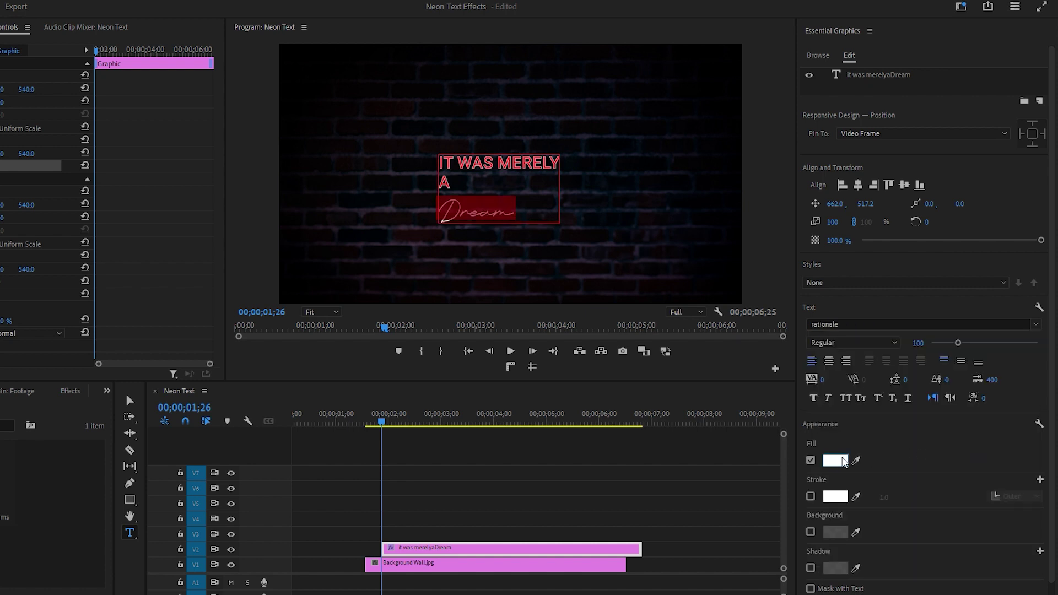
Step: Set Dream's fill colour to teal 00a6ac
left_click(835, 460)
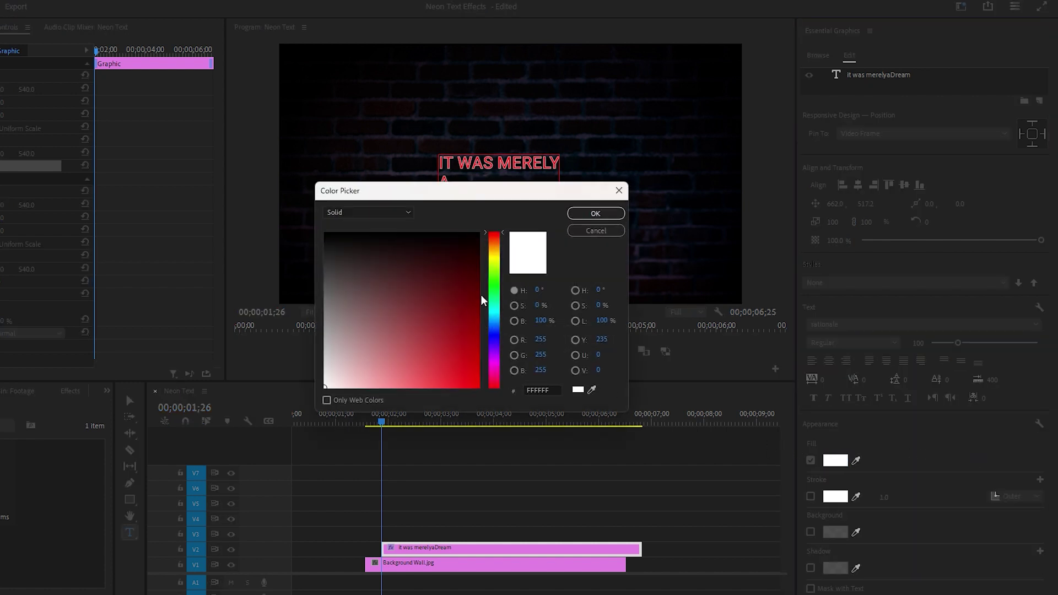
left_click(495, 304)
left_click(476, 332)
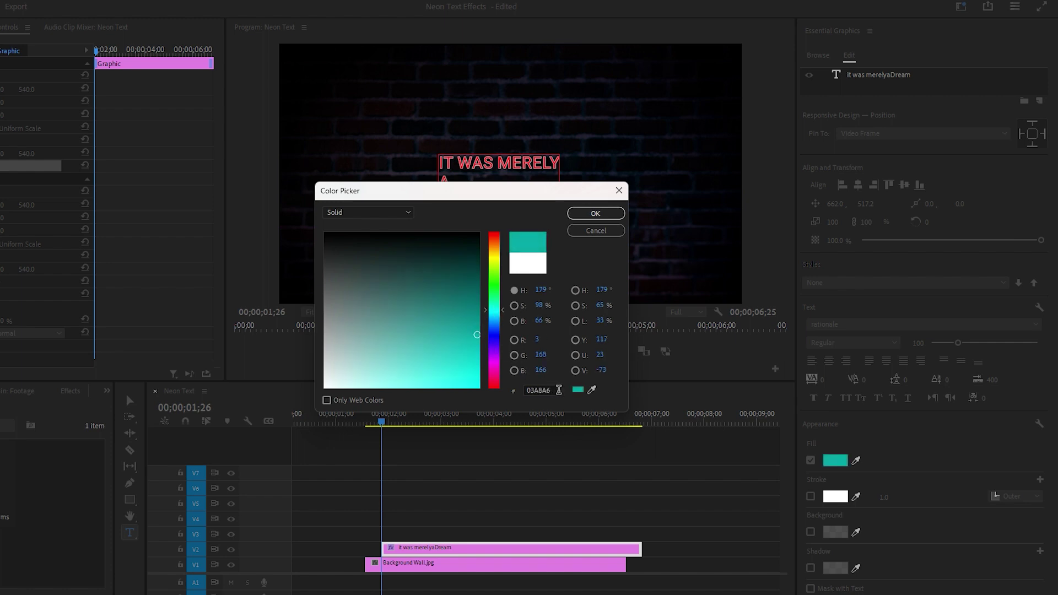
left_click(558, 390)
key("BackSpace")
key("BackSpace")
key("BackSpace")
key("BackSpace")
key("BackSpace")
key("BackSpace")
type("00a6ac")
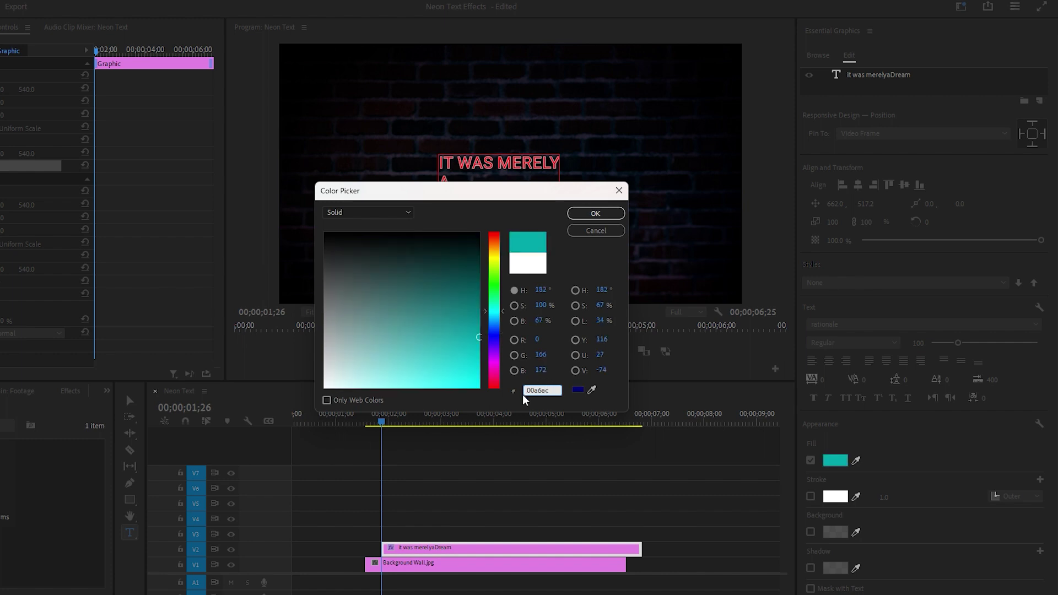
left_click(606, 214)
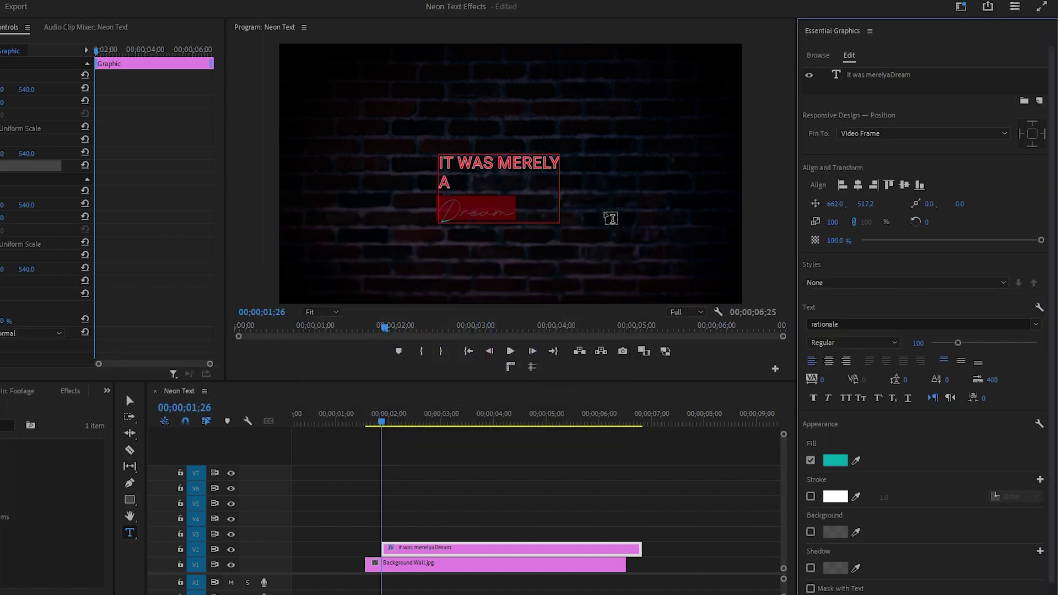
Step: Add a stroke to Dream, centre-align the lines, and centre the title horizontally and vertically
left_click(812, 497)
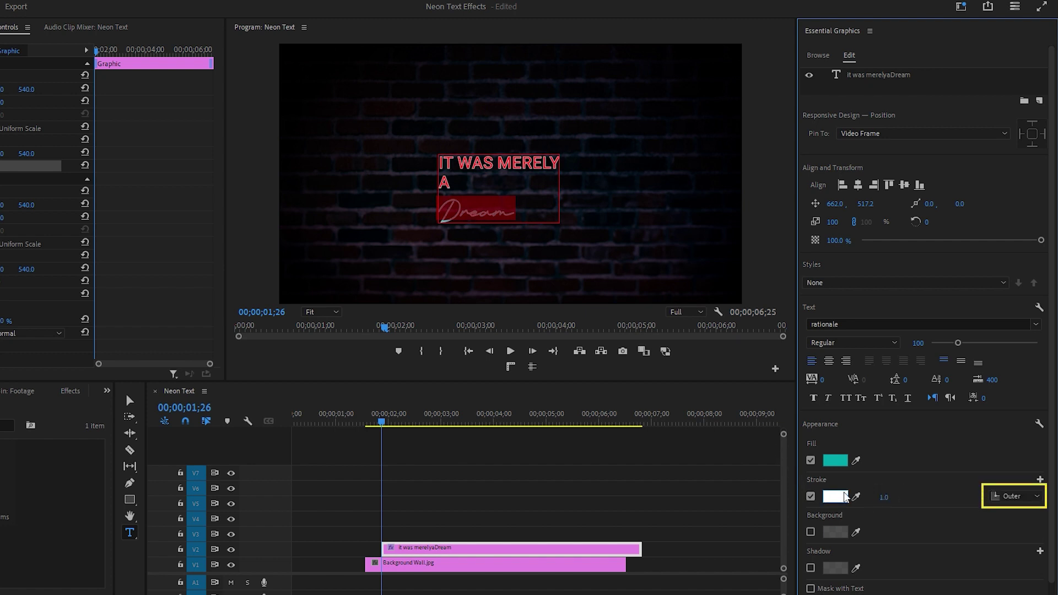
left_click(829, 361)
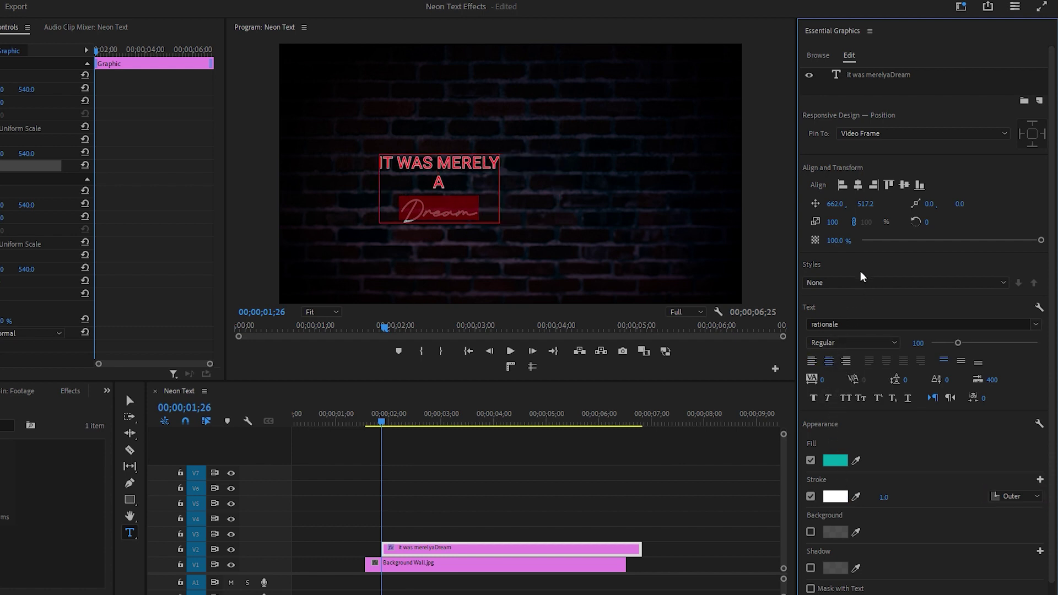
left_click(858, 186)
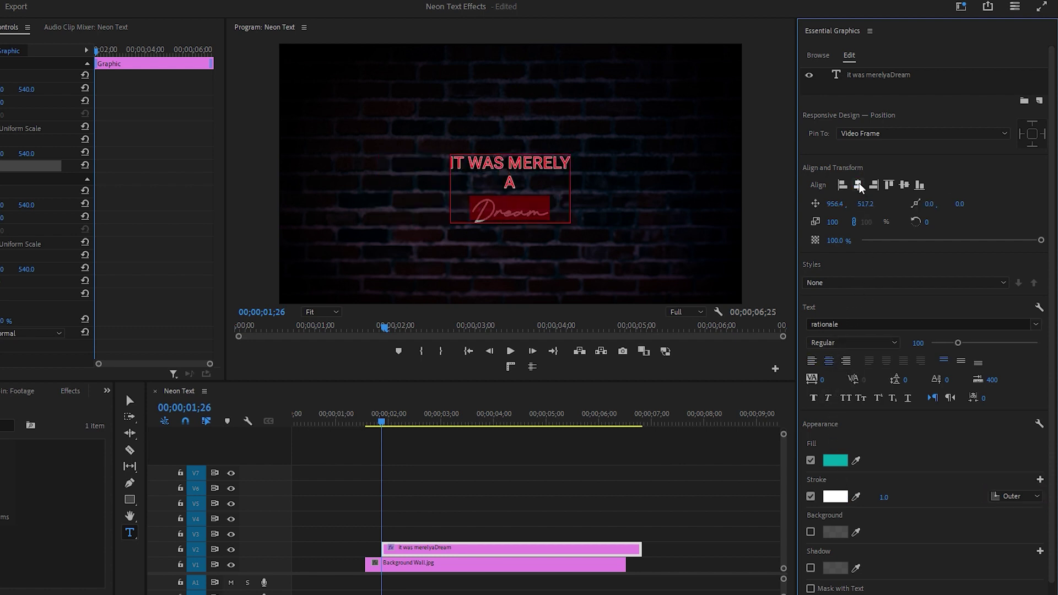
left_click(905, 186)
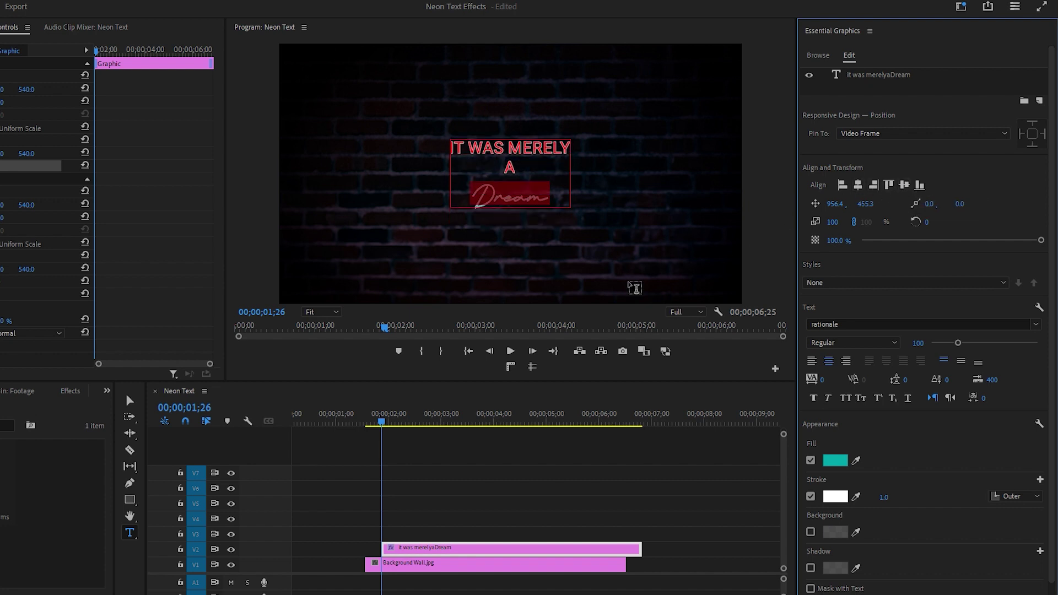
Step: Switch to the Selection tool and set the Program monitor zoom to 75%
left_click(133, 402)
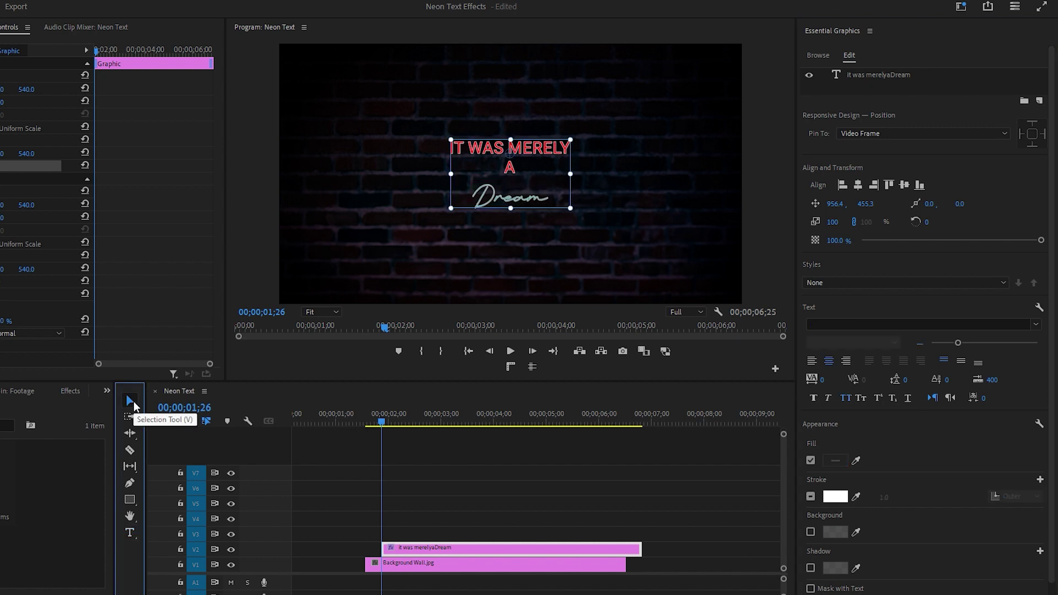
left_click(329, 313)
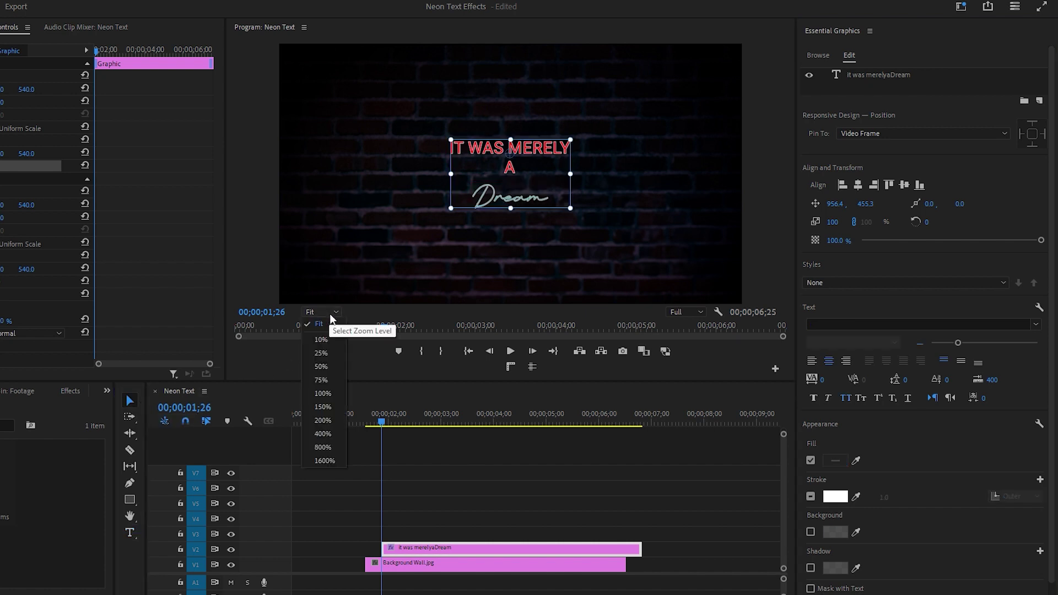
left_click(323, 380)
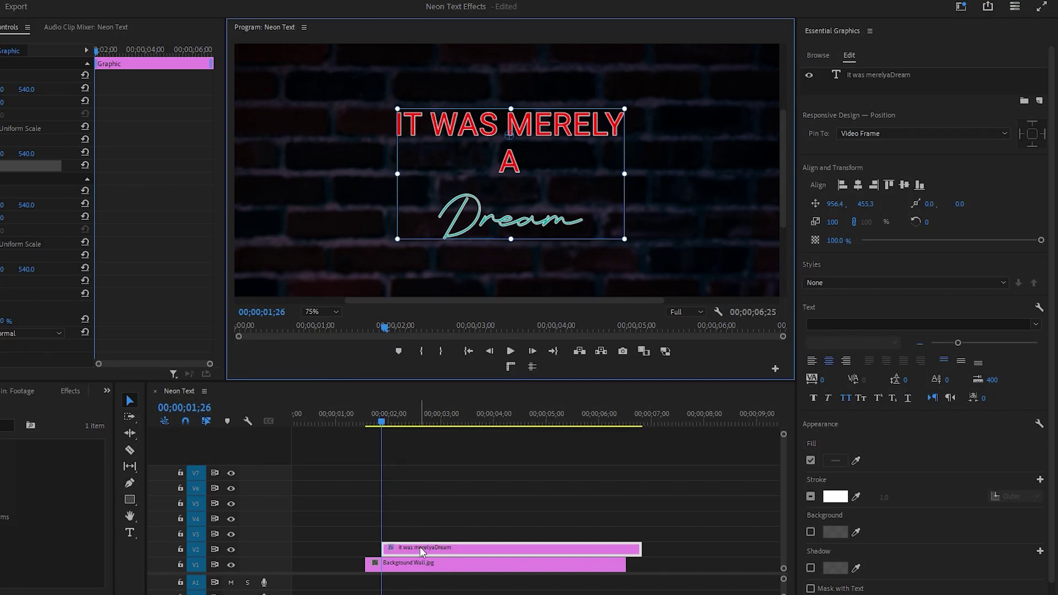
Step: Move the title clip to track V5 with its start aligned to the playhead
left_click_drag(420, 547, 395, 504)
left_click_drag(380, 424, 369, 417)
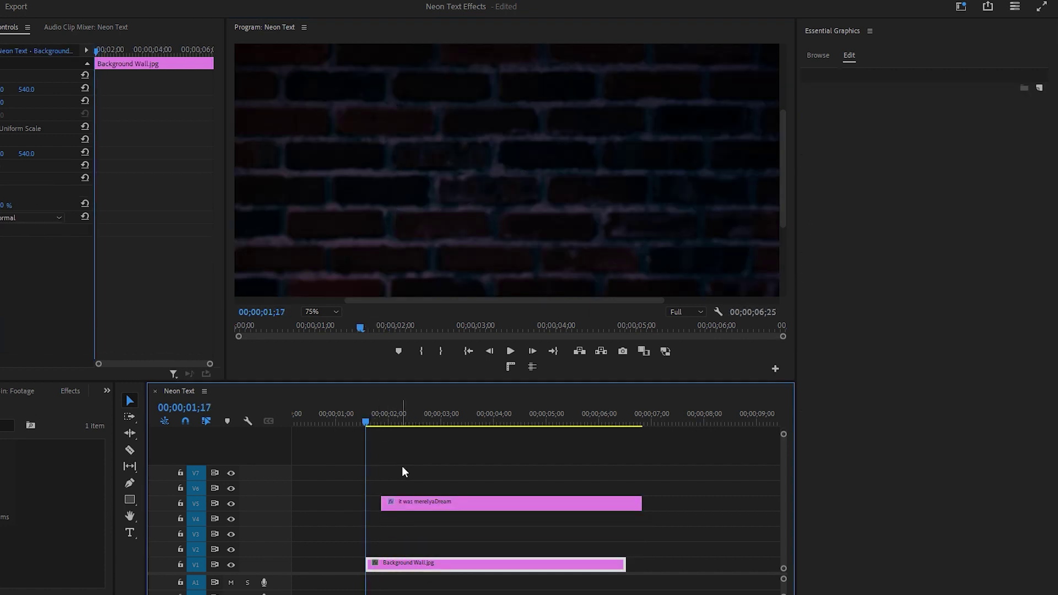
left_click_drag(405, 501, 397, 499)
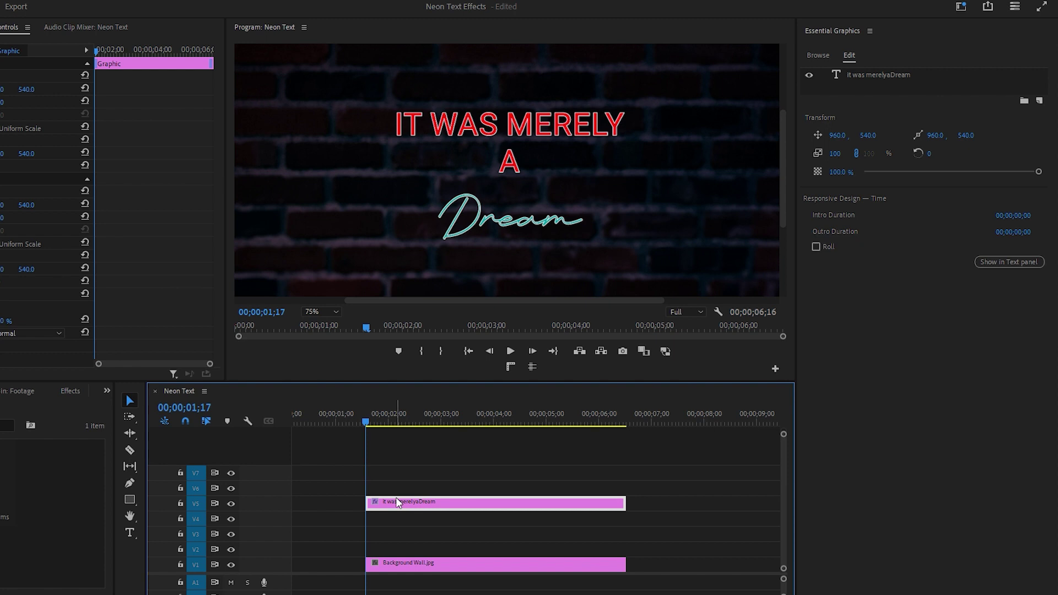
Step: Alt-drag a copy of the title onto track V4 and select the copy's text layer
key("alt")
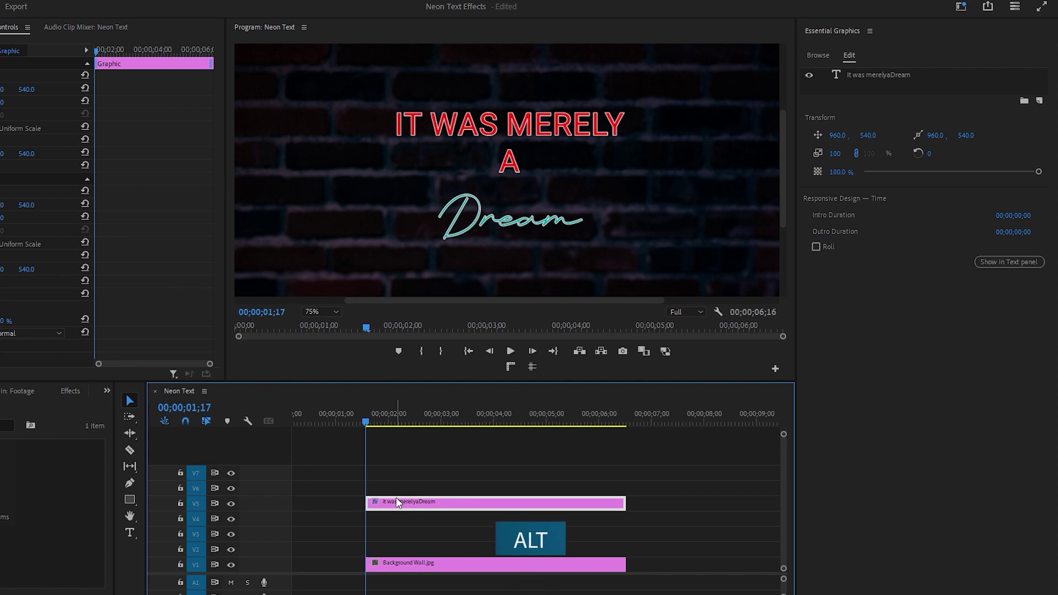
left_click_drag(396, 502, 396, 521)
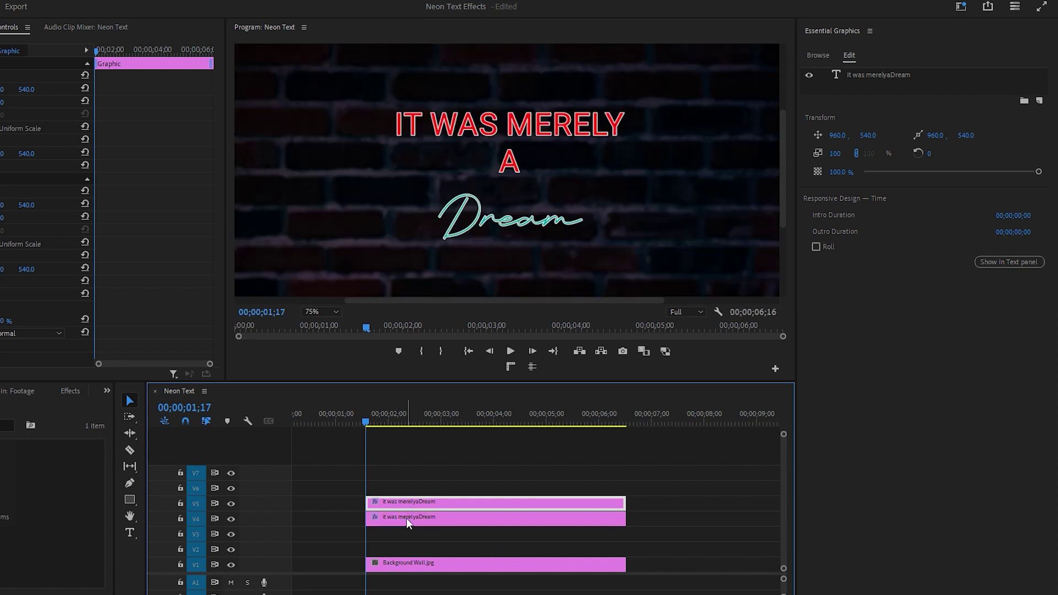
left_click(406, 518)
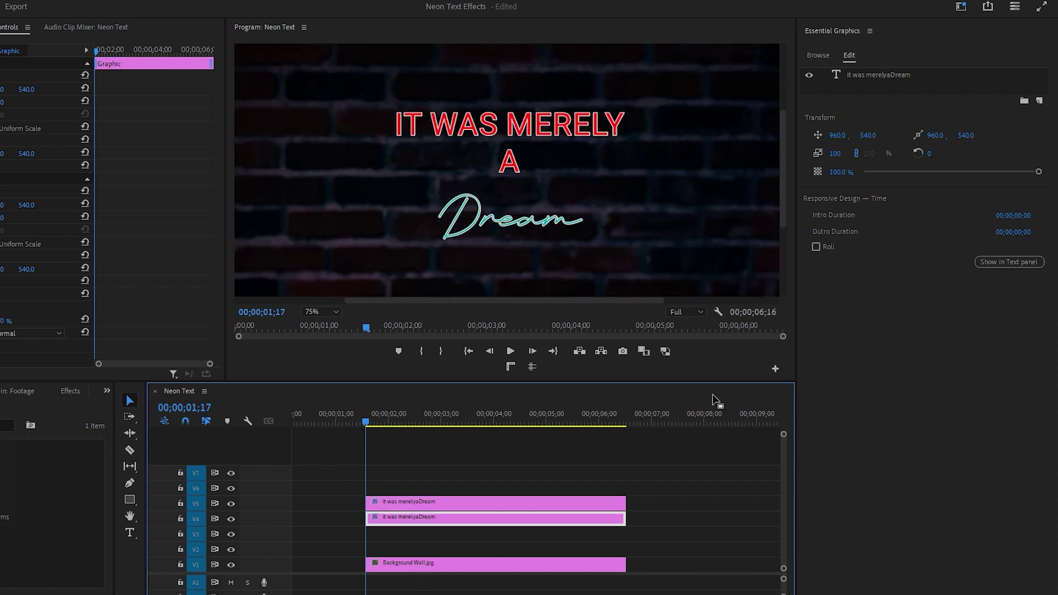
left_click(889, 75)
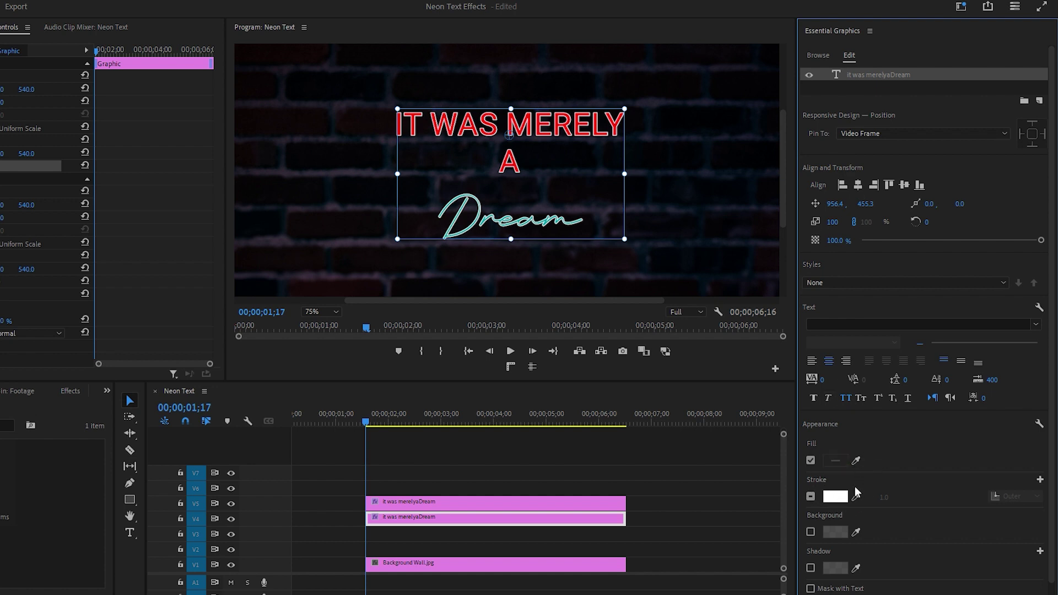
Step: On the V4 copy, outline 'IT WAS MERELY A' in its red fill colour at width 2.0
double_click(524, 164)
left_click_drag(522, 165, 458, 112)
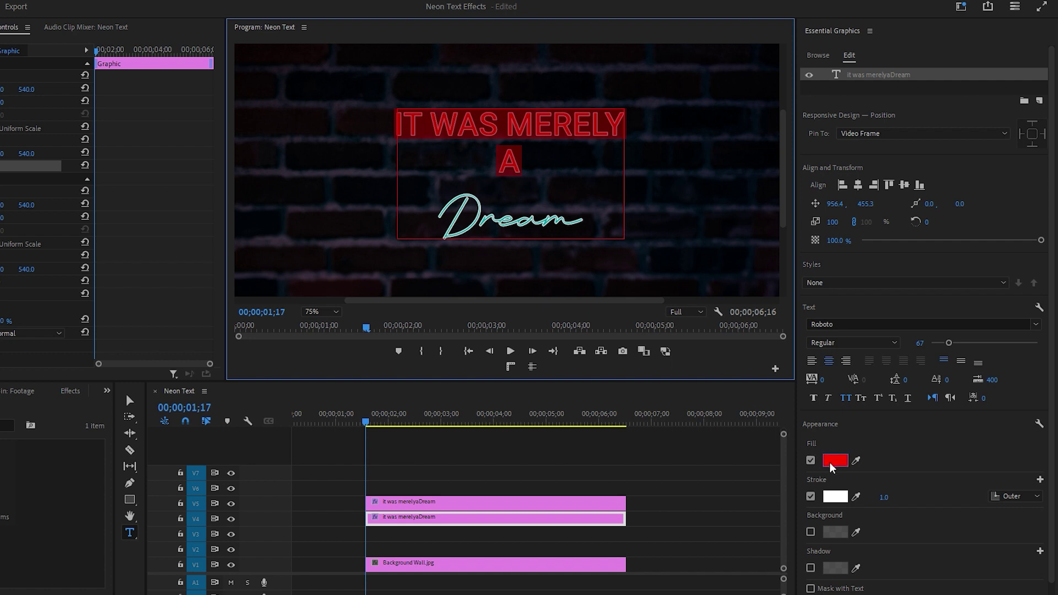
left_click(856, 498)
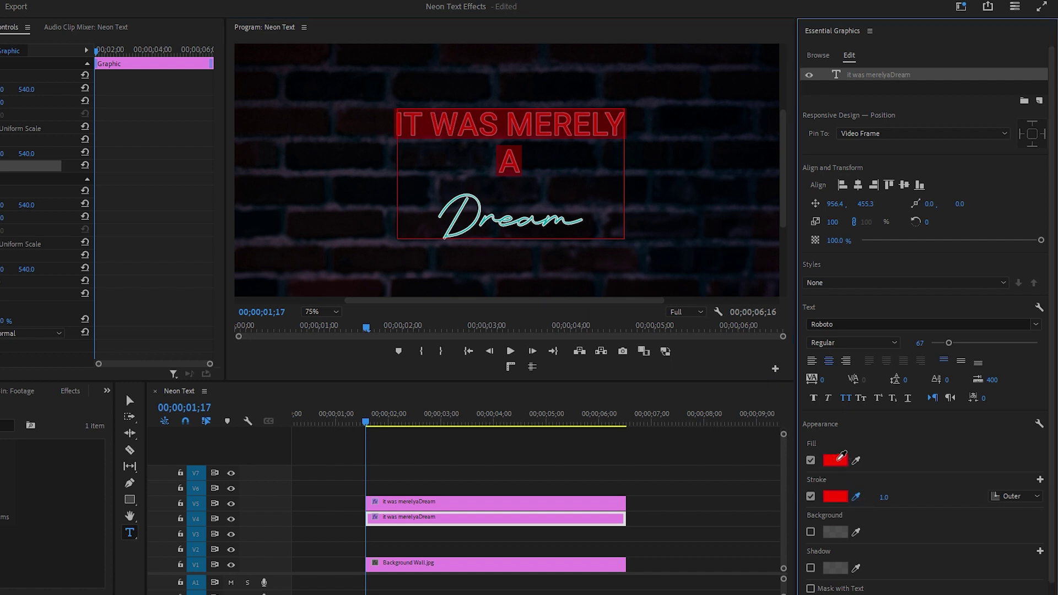
left_click(838, 461)
left_click(885, 498)
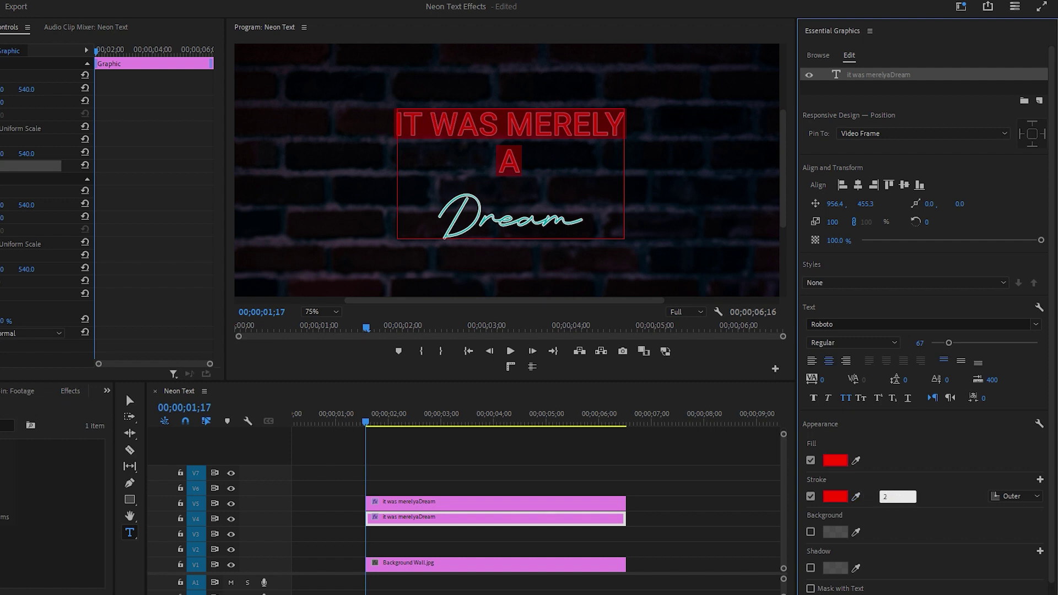
key("Return")
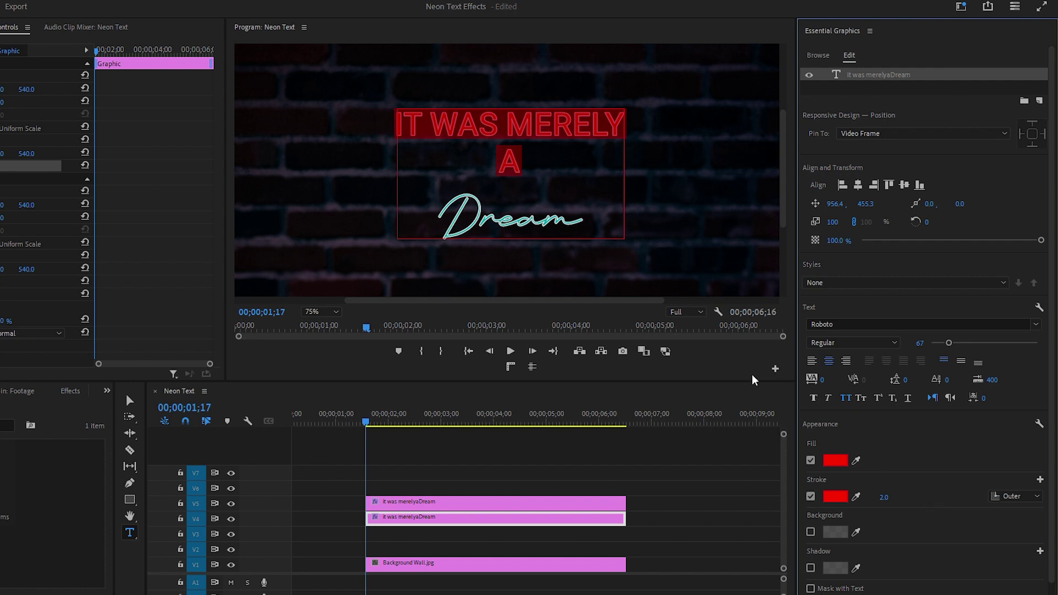
Step: Outline the copy's 'Dream' in its teal 00A6AC fill colour at stroke width 2.0
left_click(525, 223)
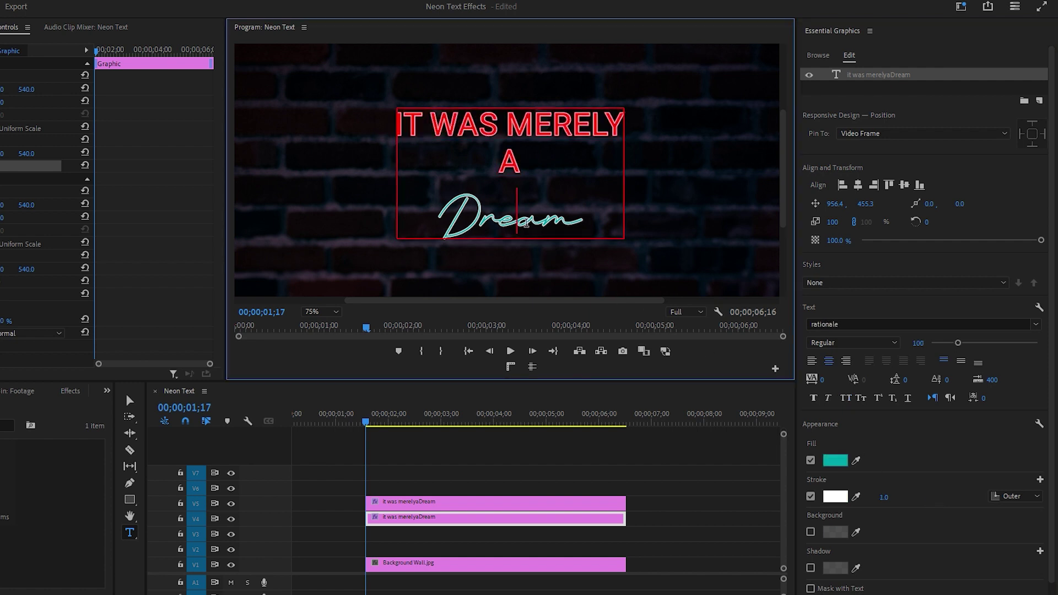
double_click(527, 223)
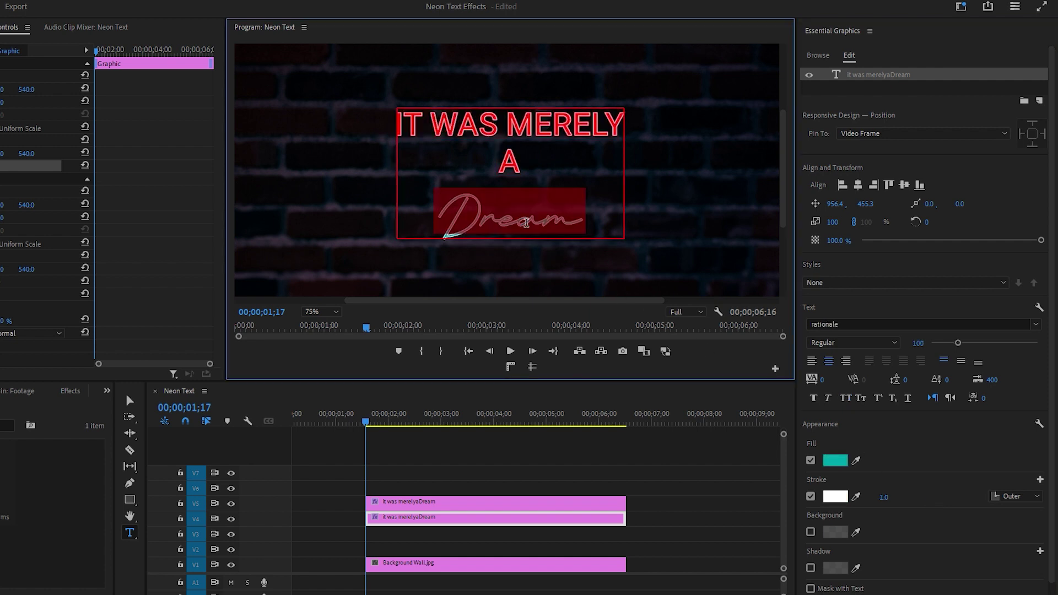
left_click(857, 498)
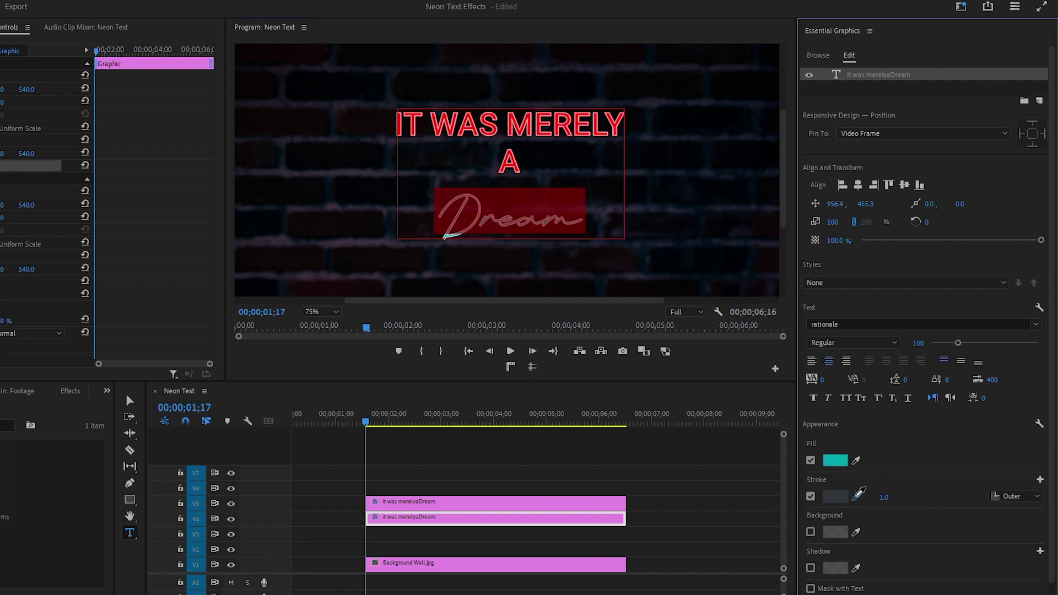
left_click(841, 463)
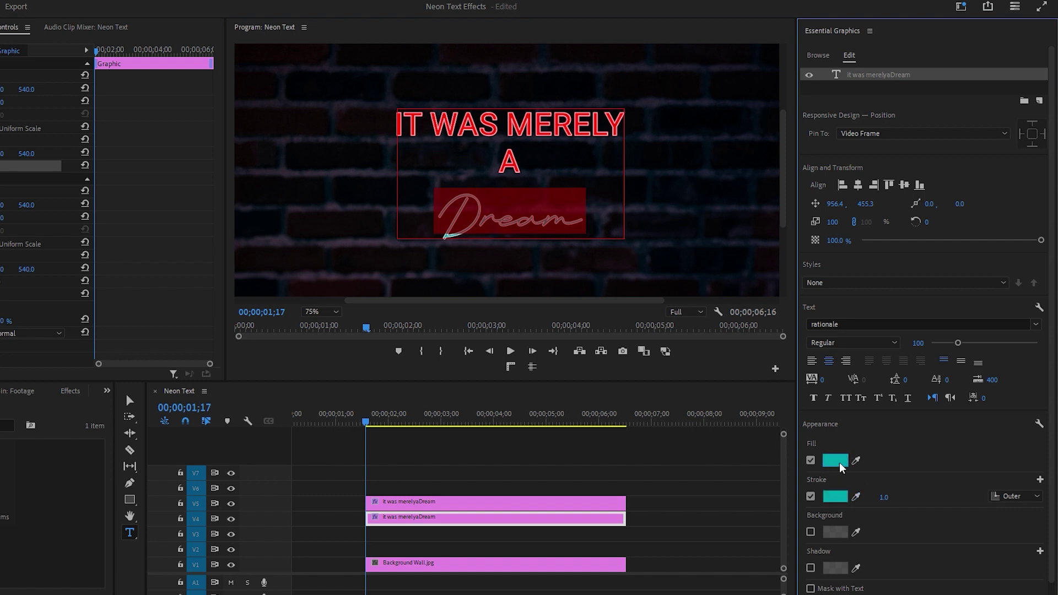
left_click(884, 498)
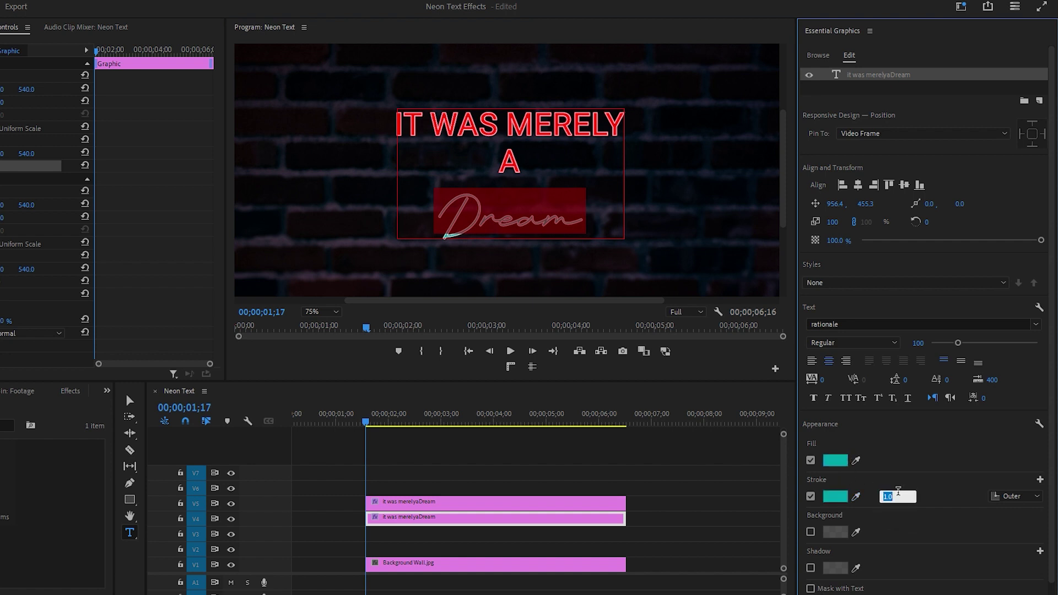
type("2")
key("Return")
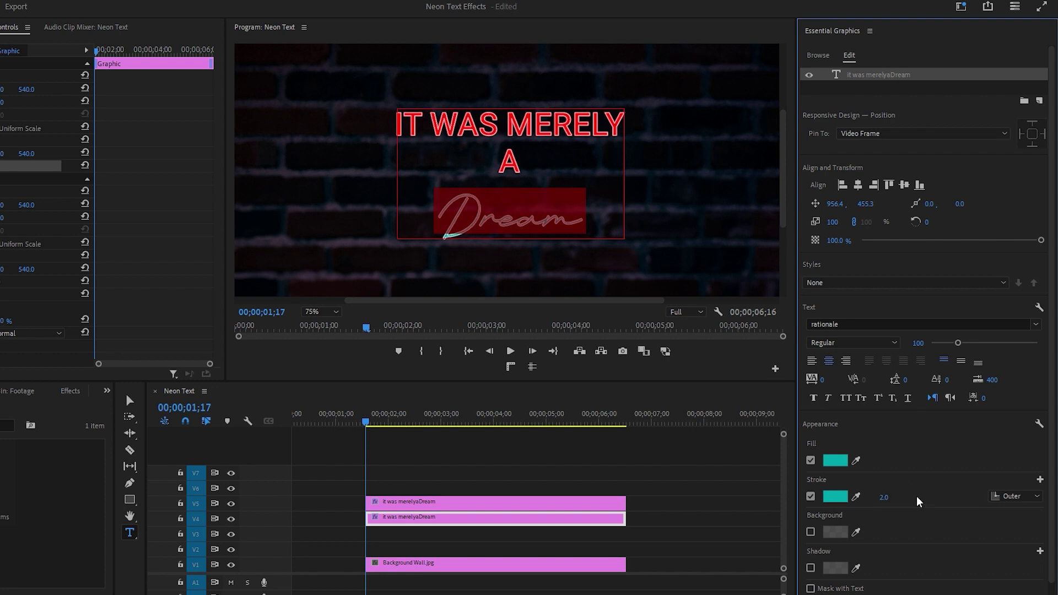
left_click(131, 401)
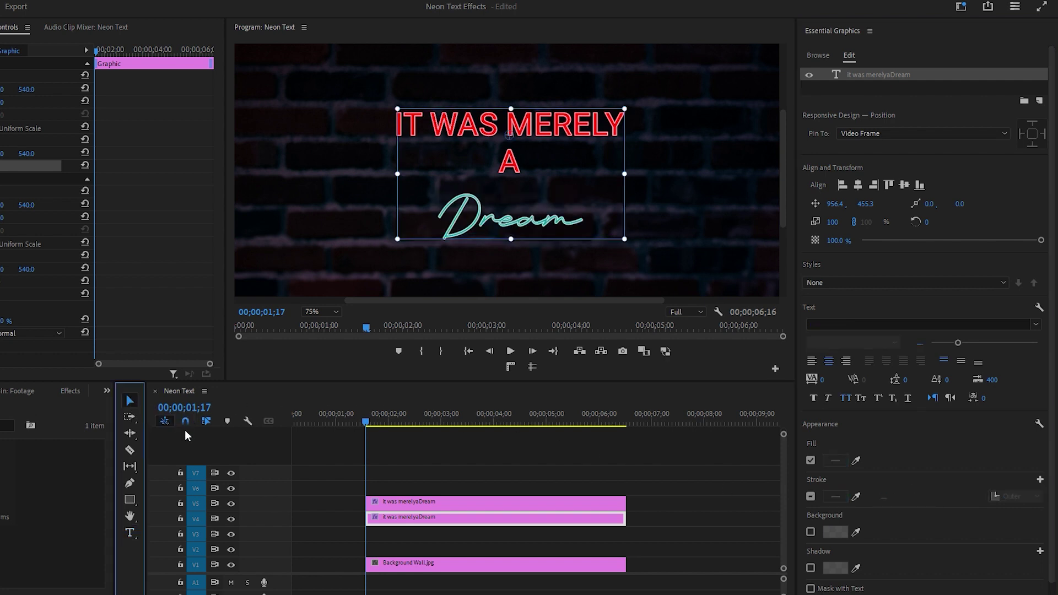
left_click(231, 503)
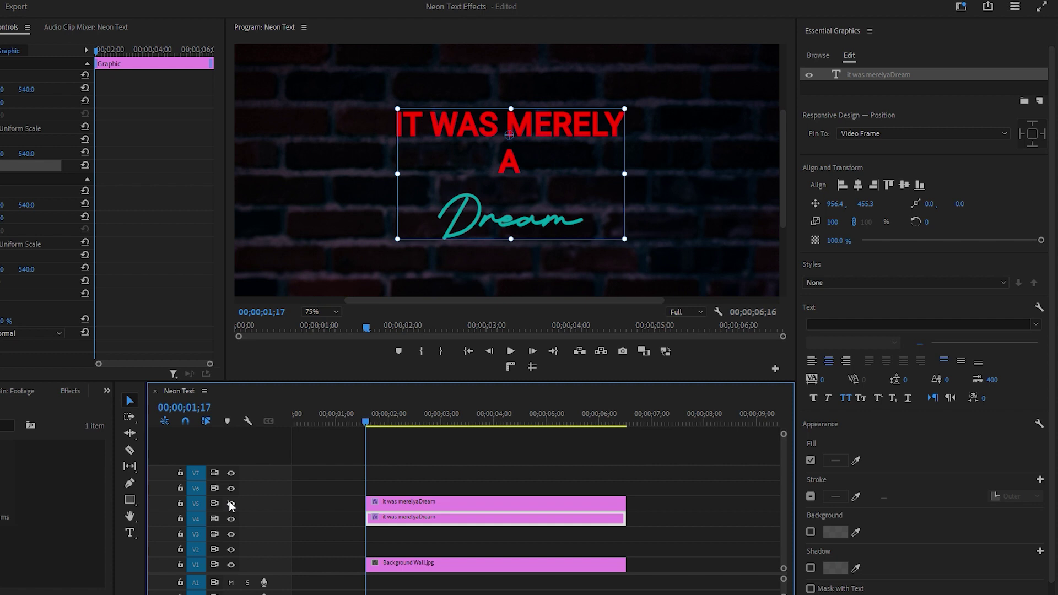
left_click(231, 503)
left_click(231, 519)
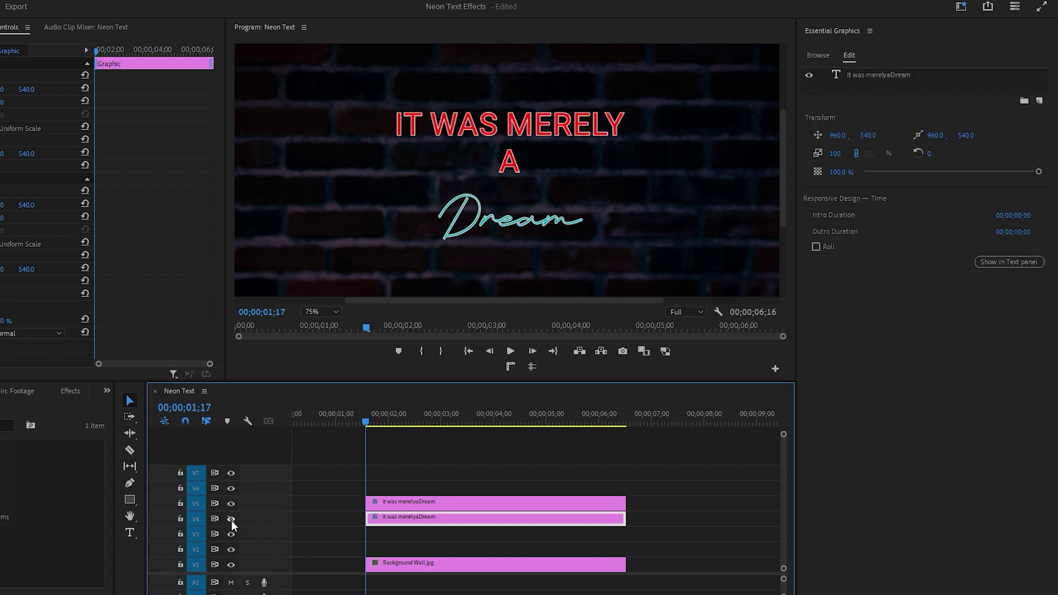
left_click(232, 519)
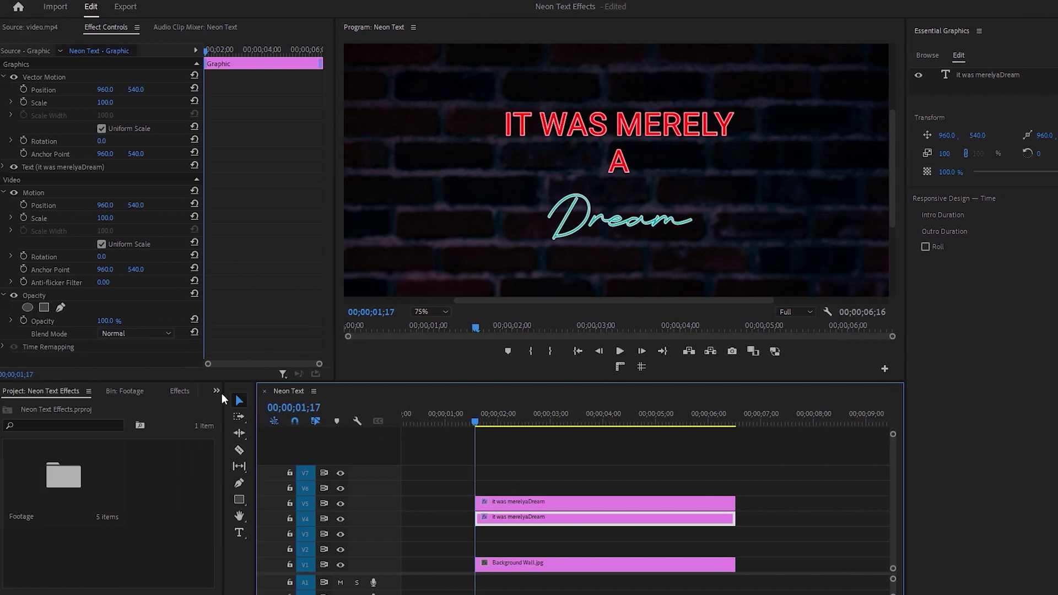
Step: Apply the Gaussian Blur effect to the V4 title copy
left_click(70, 390)
left_click(119, 406)
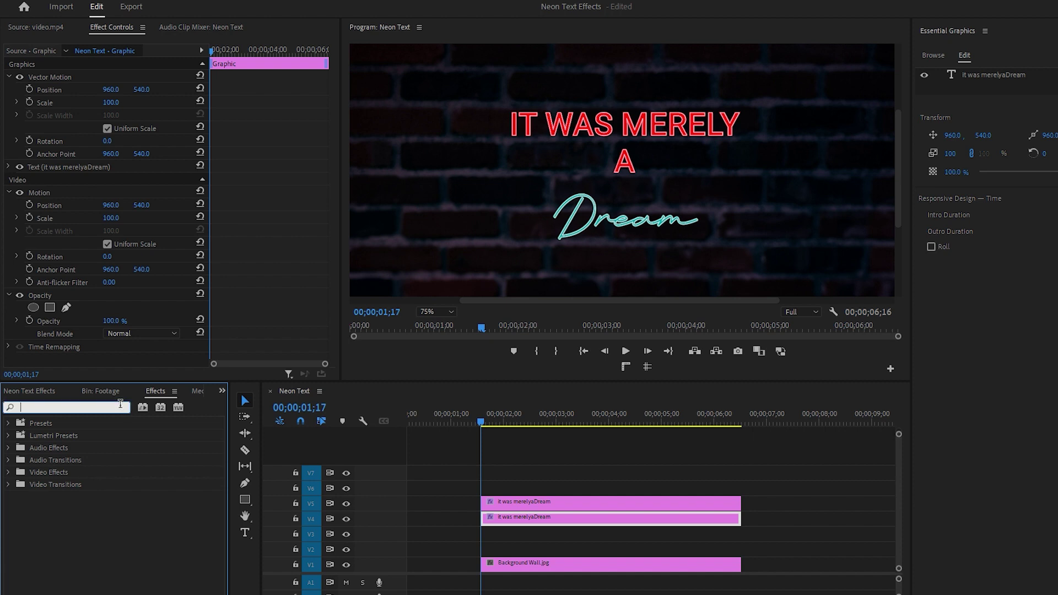
type("gaussian")
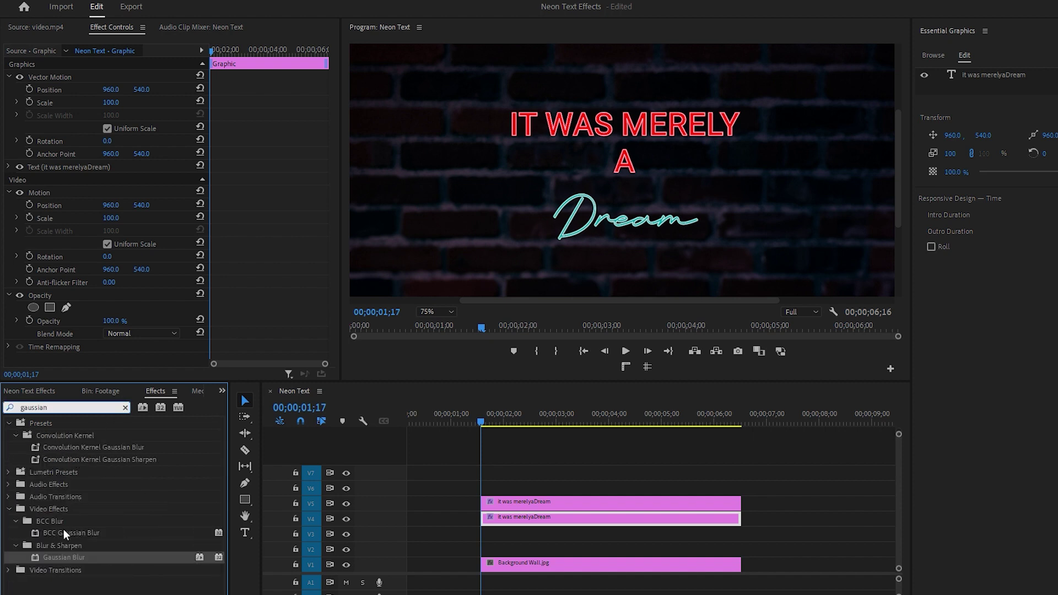
left_click_drag(54, 559, 585, 521)
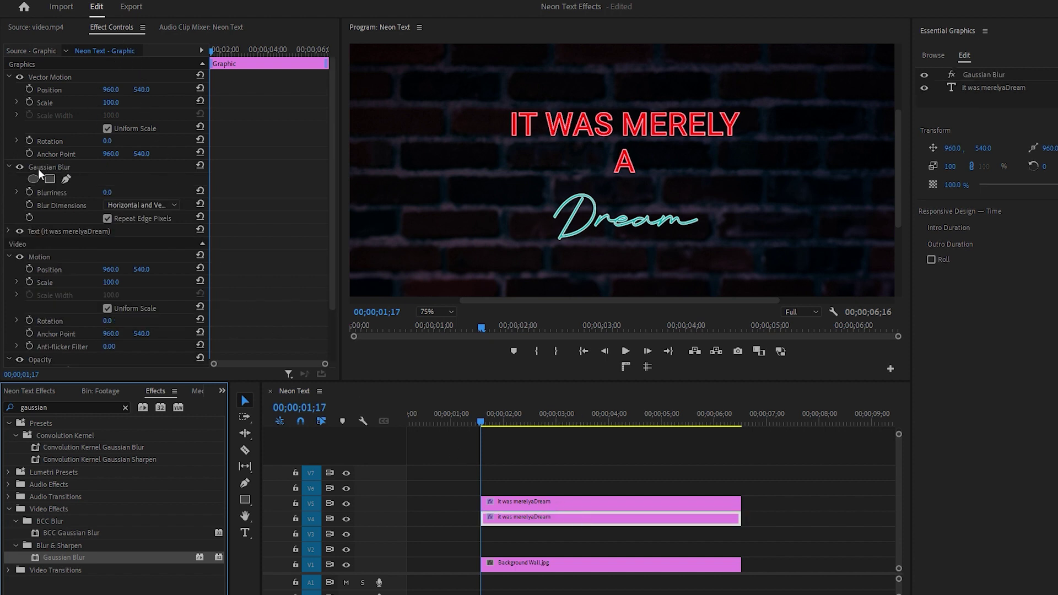
Step: Set the Gaussian Blur Blurriness to 30 in Effect Controls
mouse_move(106, 191)
left_mouse_down()
mouse_move(143, 191)
mouse_move(113, 191)
left_mouse_up()
left_click(113, 191)
type("3")
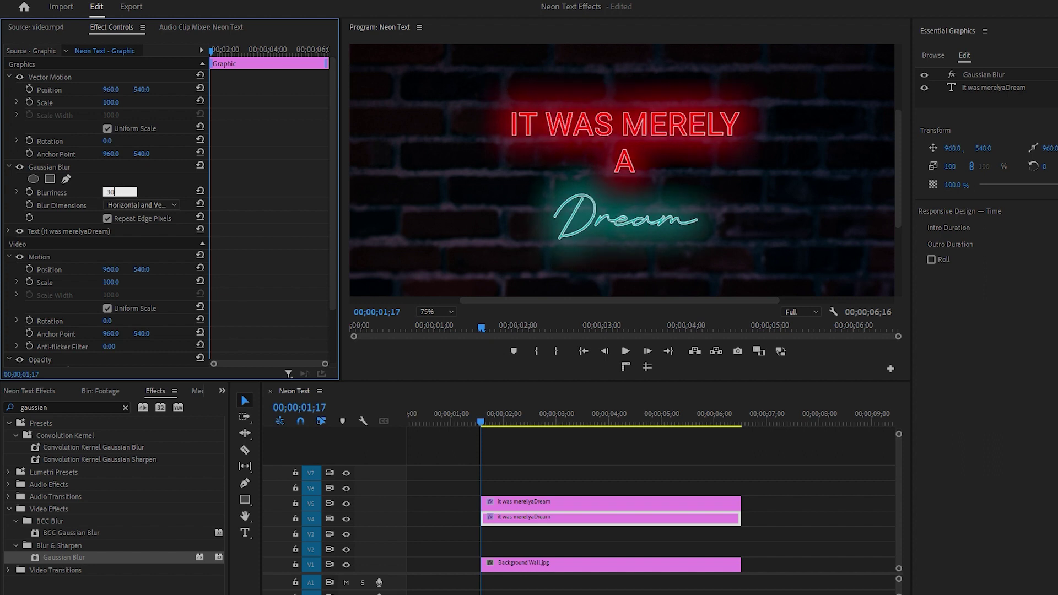
type("0")
key("Return")
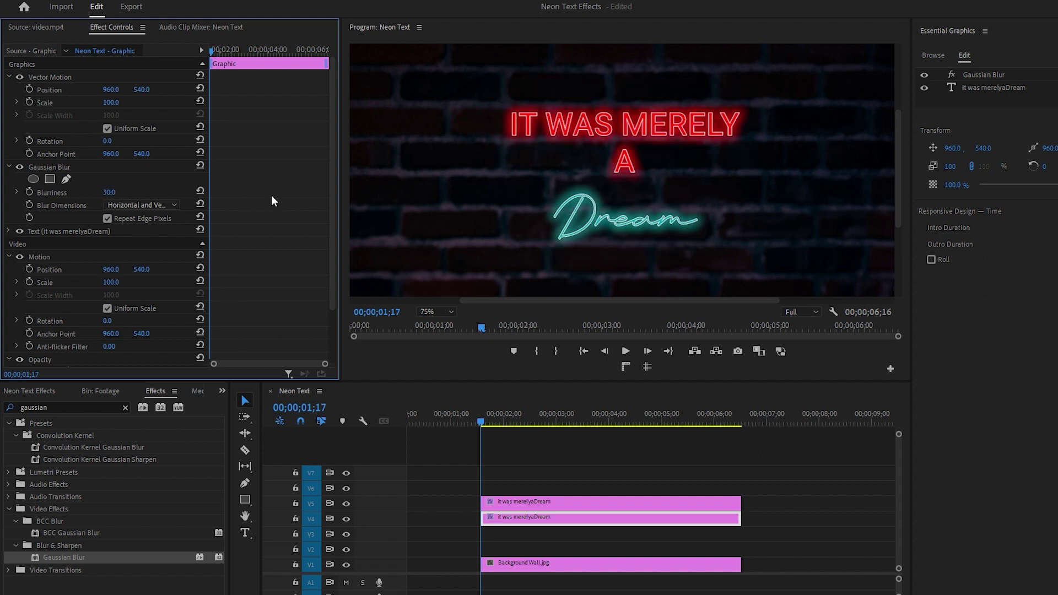
Step: Set the blurred copy's Opacity blend mode to Screen
scroll(326, 214, "down", 3)
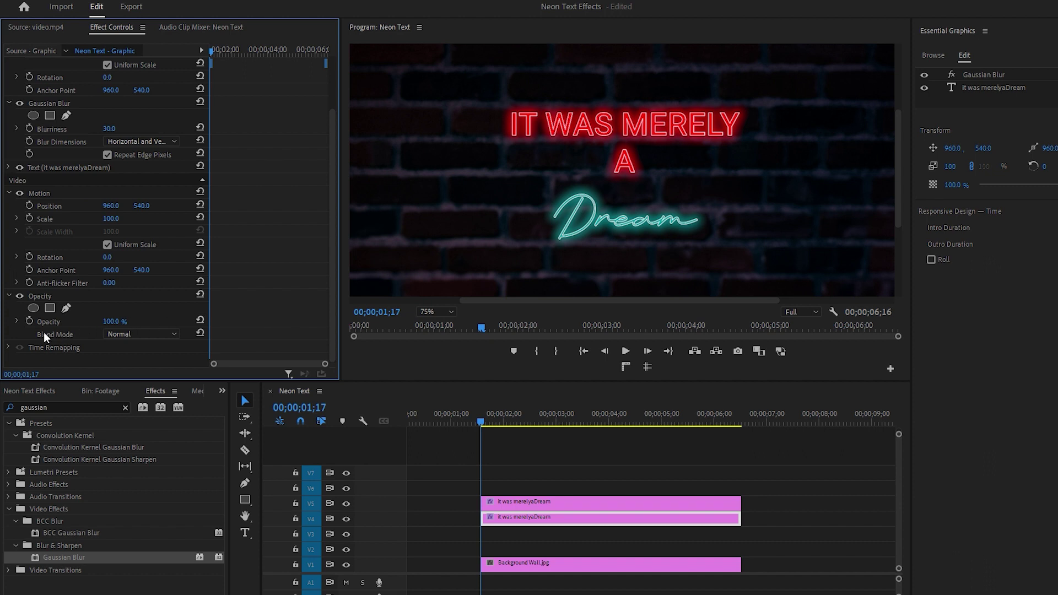
left_click(139, 335)
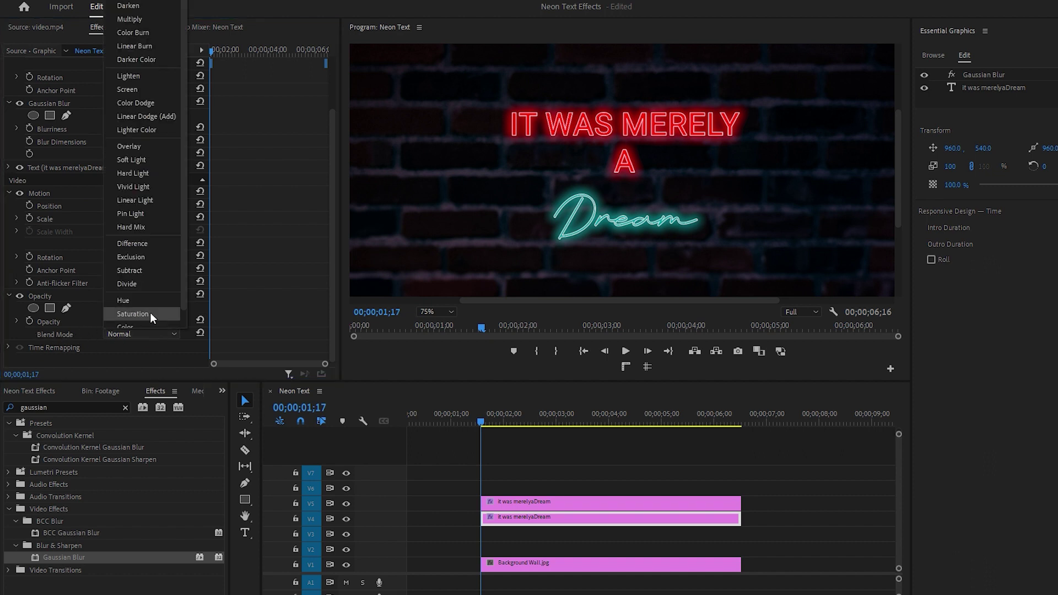
left_click(131, 90)
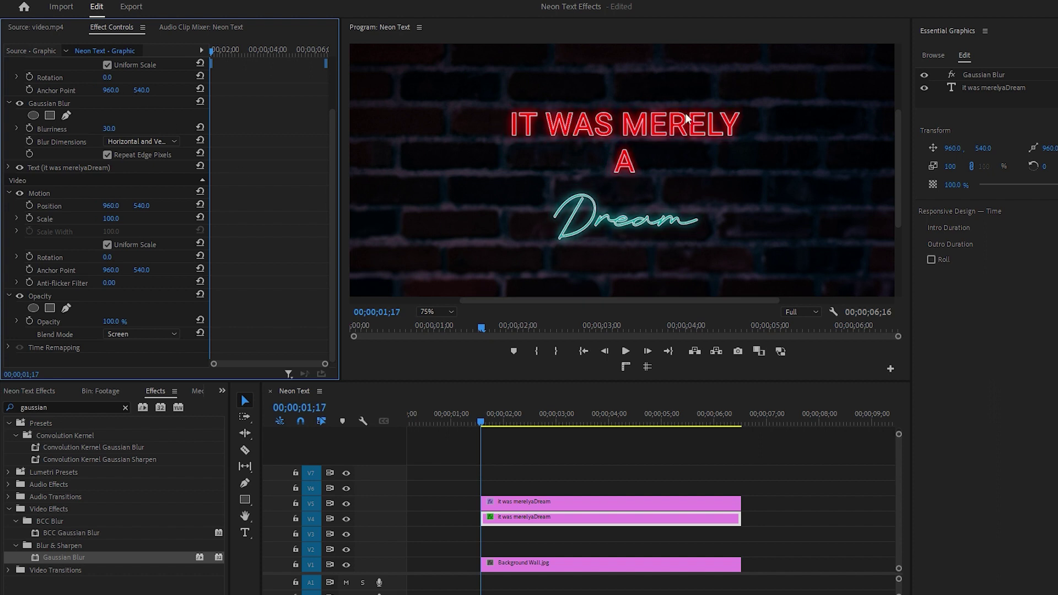
Step: Toggle tracks V4 and V5 off and back on to compare the glow
left_click(346, 519)
left_click(346, 518)
left_click(346, 504)
left_click(346, 504)
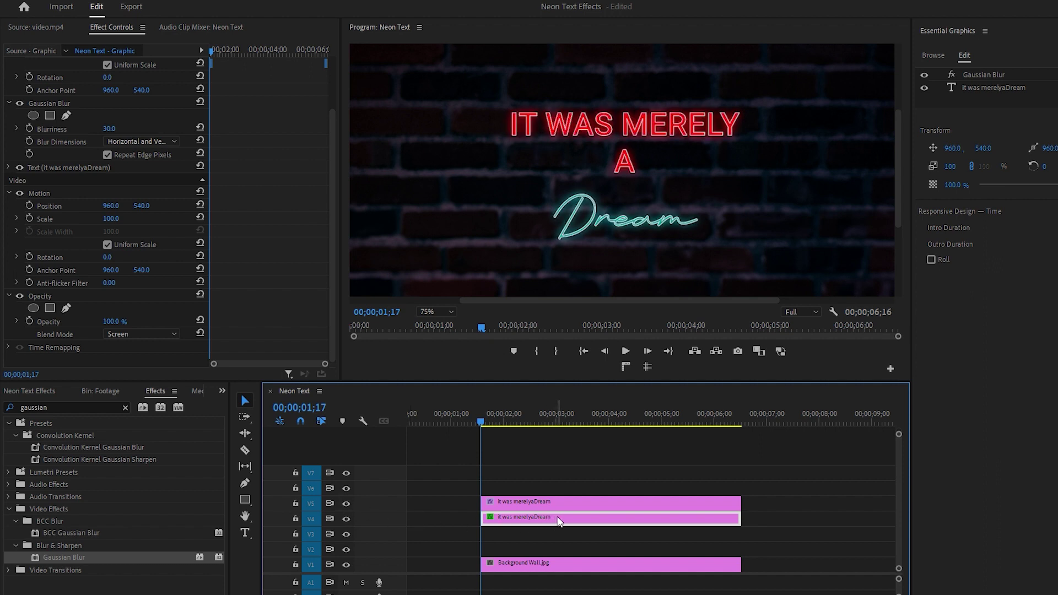
Step: Alt-drag the blurred V4 title down to V3 and set the copy's Gaussian Blur blurriness to 40
left_click_drag(560, 521, 558, 530)
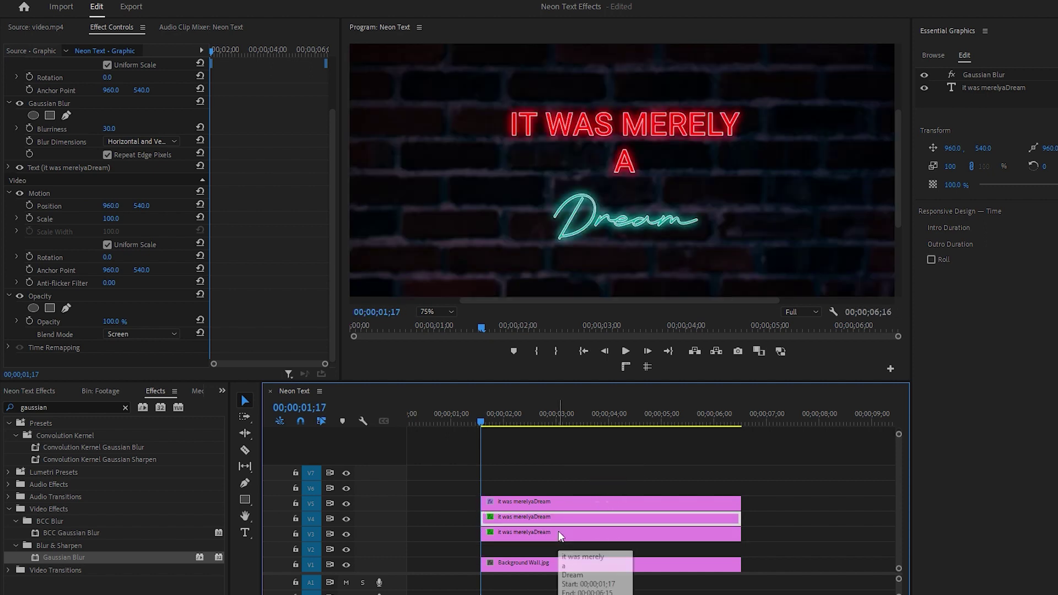
left_click(558, 531)
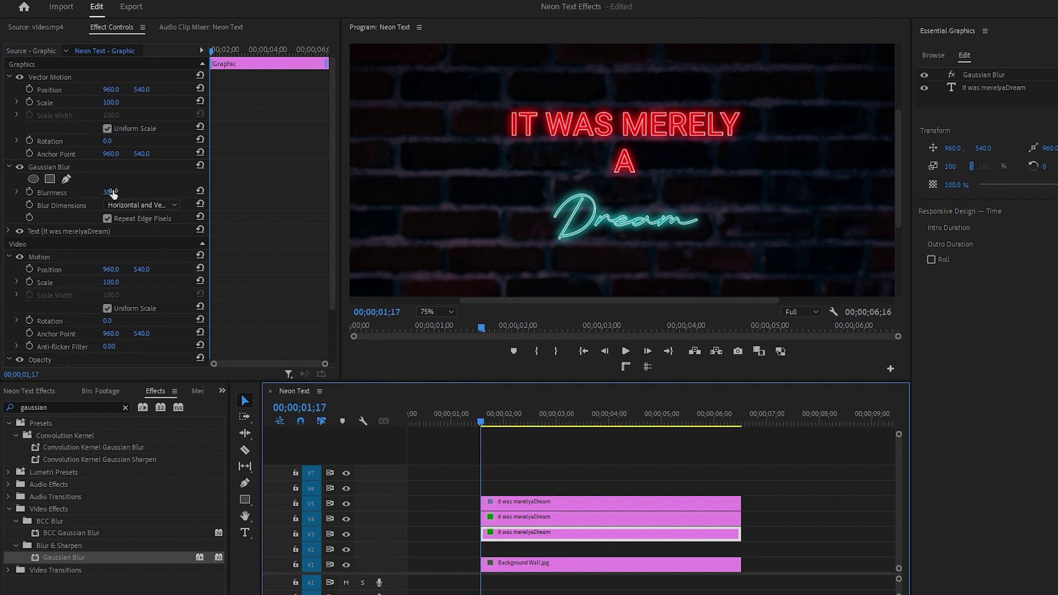
left_click_drag(109, 192, 109, 192)
type("40")
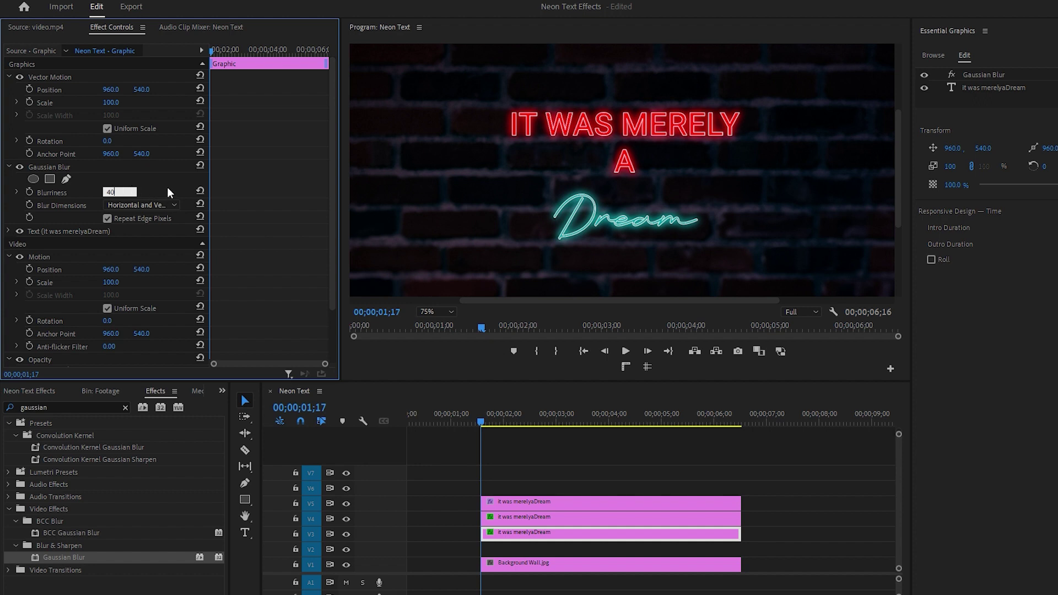
key("Return")
left_click(564, 534)
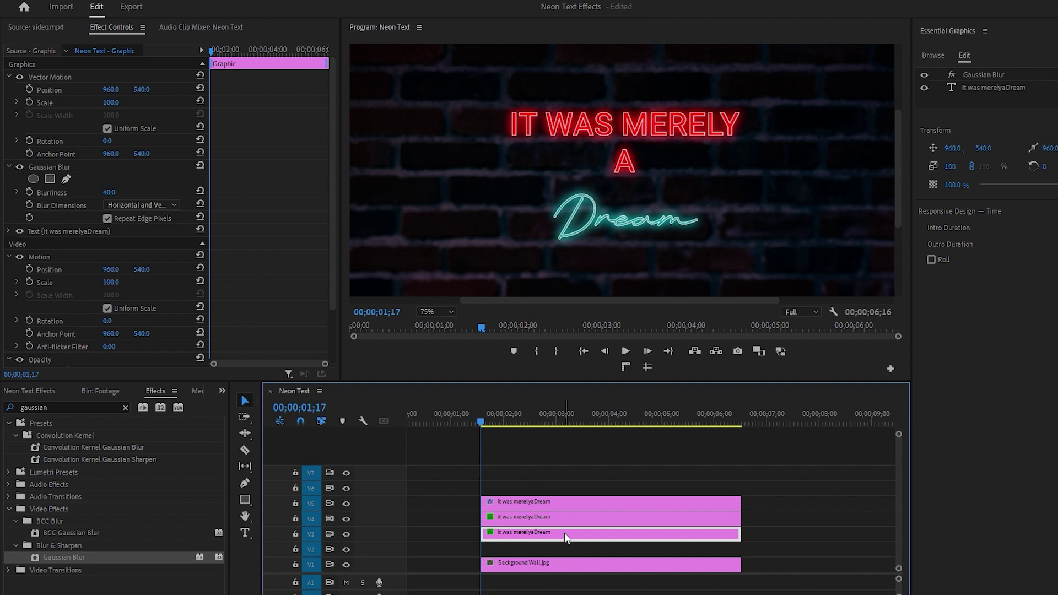
Step: Duplicate the V3 title onto V2 and raise that copy's Gaussian Blur blurriness to 203
left_click_drag(564, 534, 564, 546)
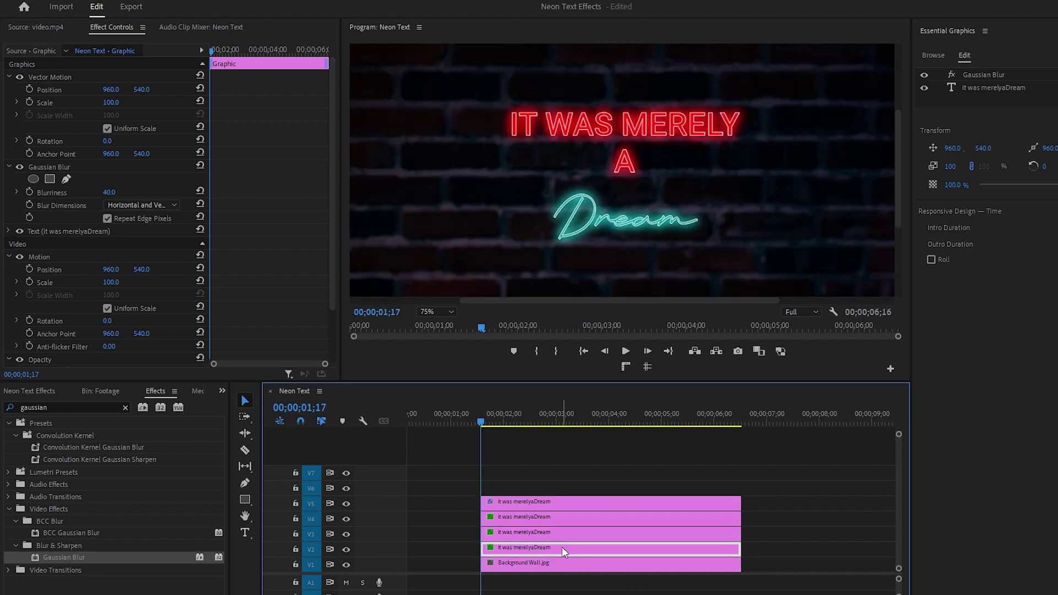
left_click_drag(109, 192, 132, 193)
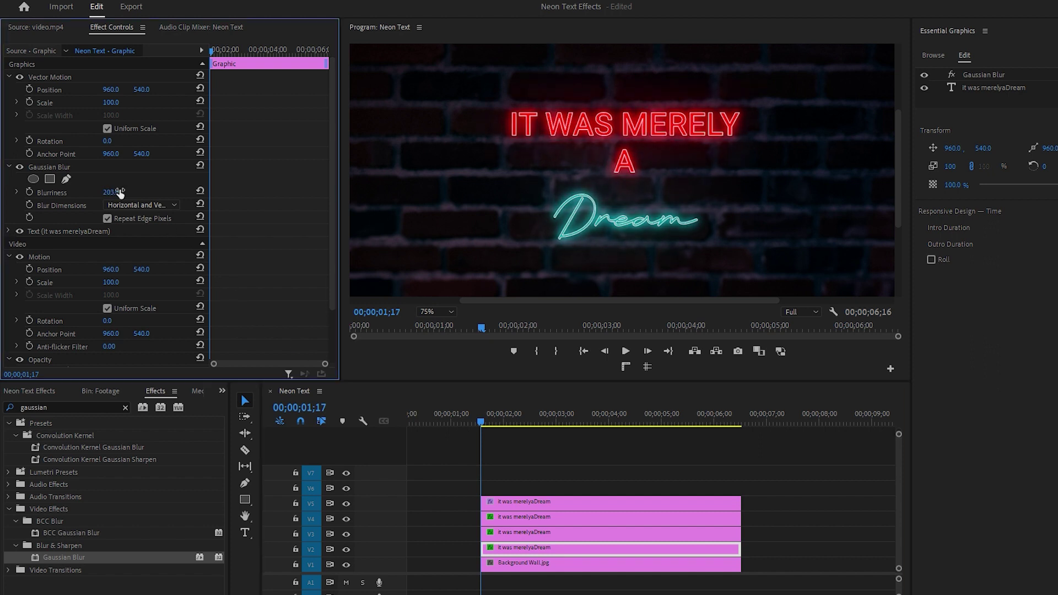
left_click(432, 312)
Step: Fit the preview, put the playhead at 00;00;02;02, and razor-cut the V2 glow copy at seven points
left_click(437, 324)
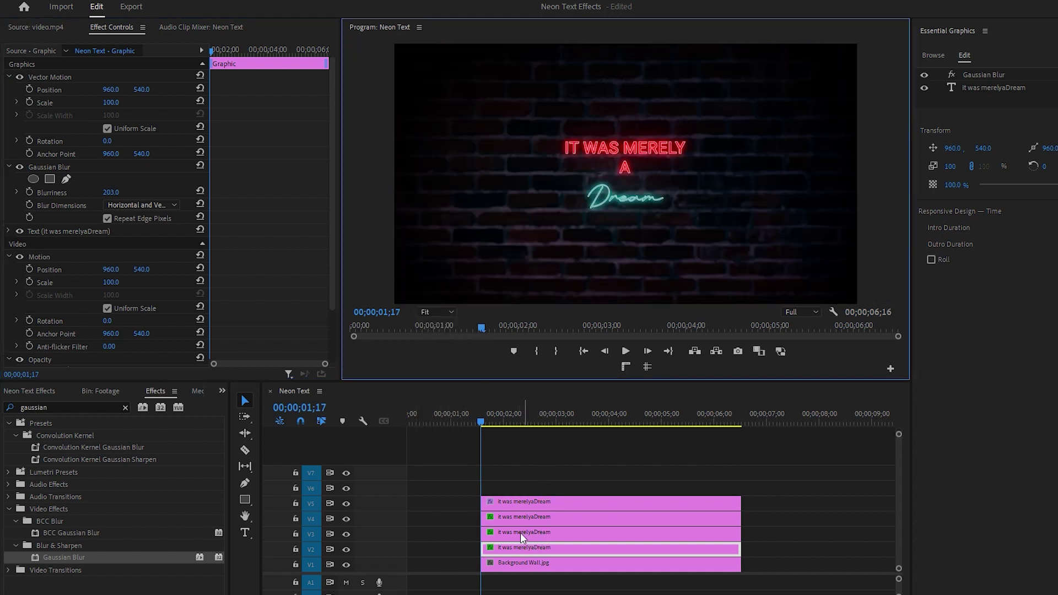
left_click_drag(481, 418, 507, 422)
left_click(246, 447)
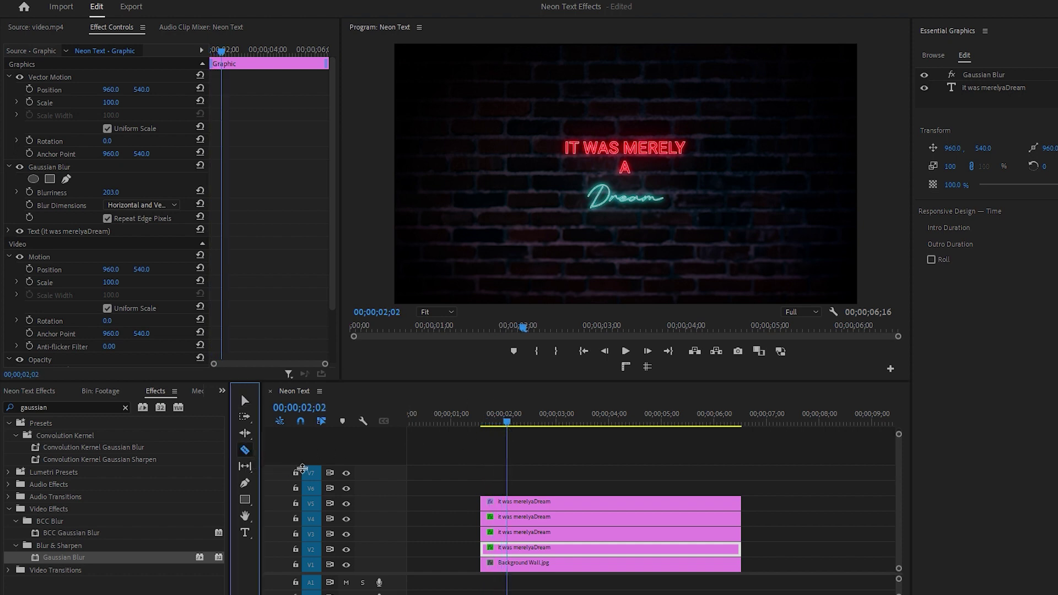
left_click(507, 548)
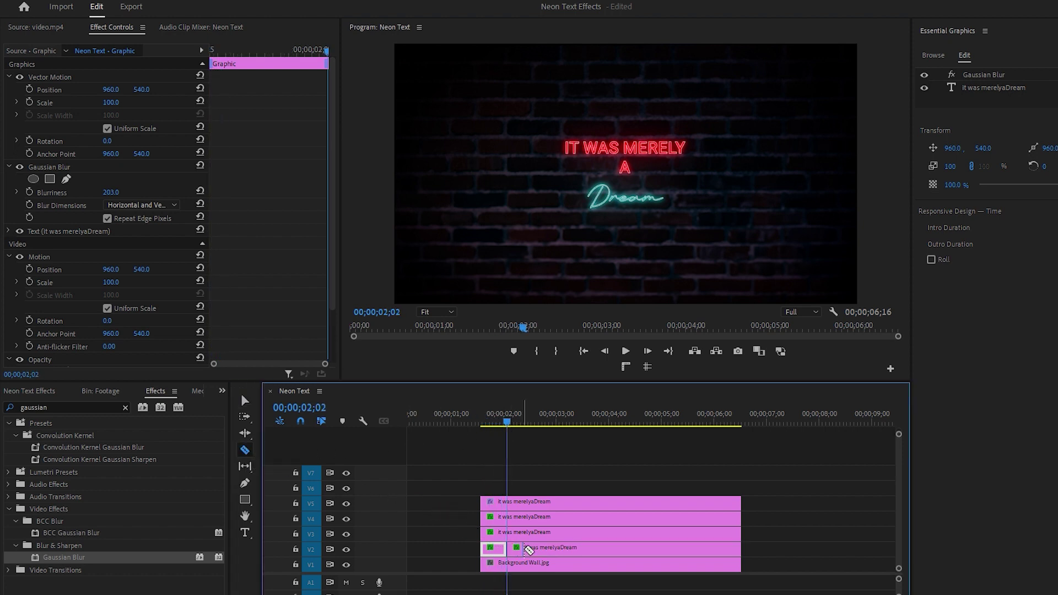
left_click(528, 547)
left_click(565, 550)
left_click(594, 549)
left_click(634, 549)
left_click(650, 550)
left_click(712, 550)
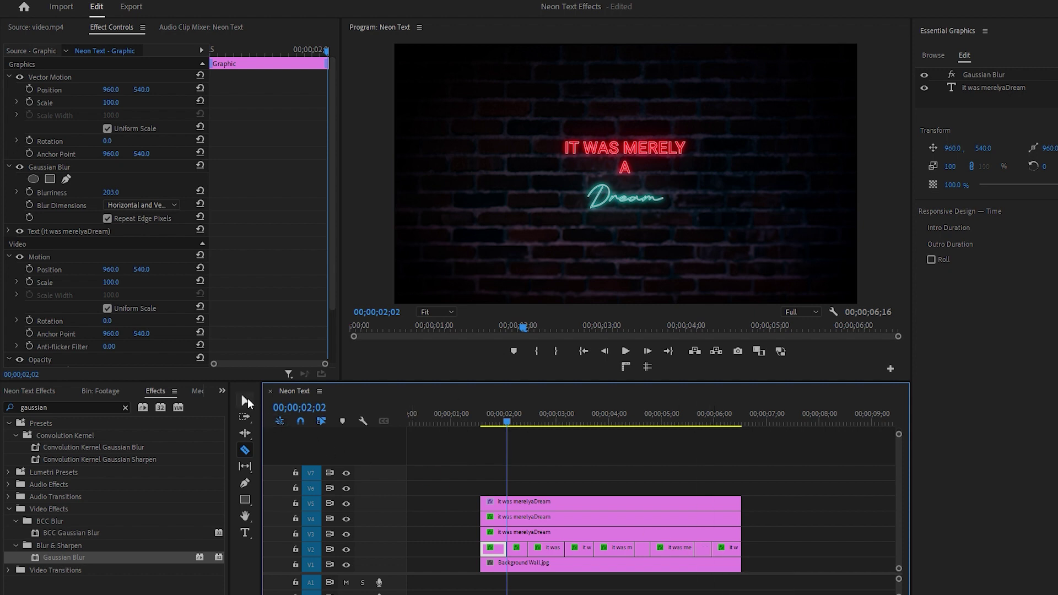
Step: Delete three short pieces of the V2 glow copy to leave flicker gaps
left_click(245, 400)
left_click(513, 550)
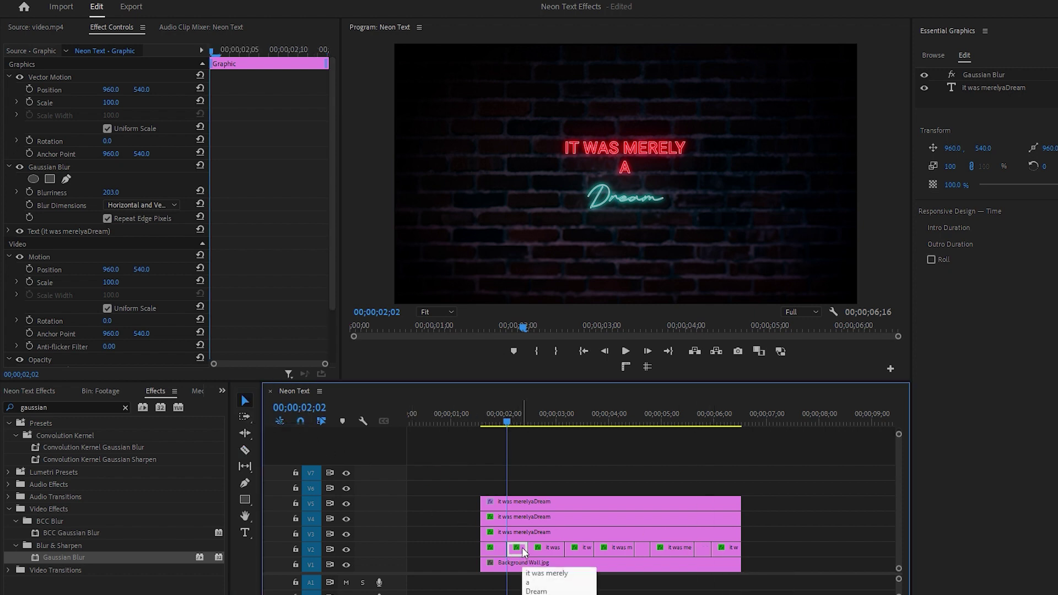
key("Delete")
key("Delete")
left_click(641, 550)
key("Delete")
left_click(705, 551)
key("Delete")
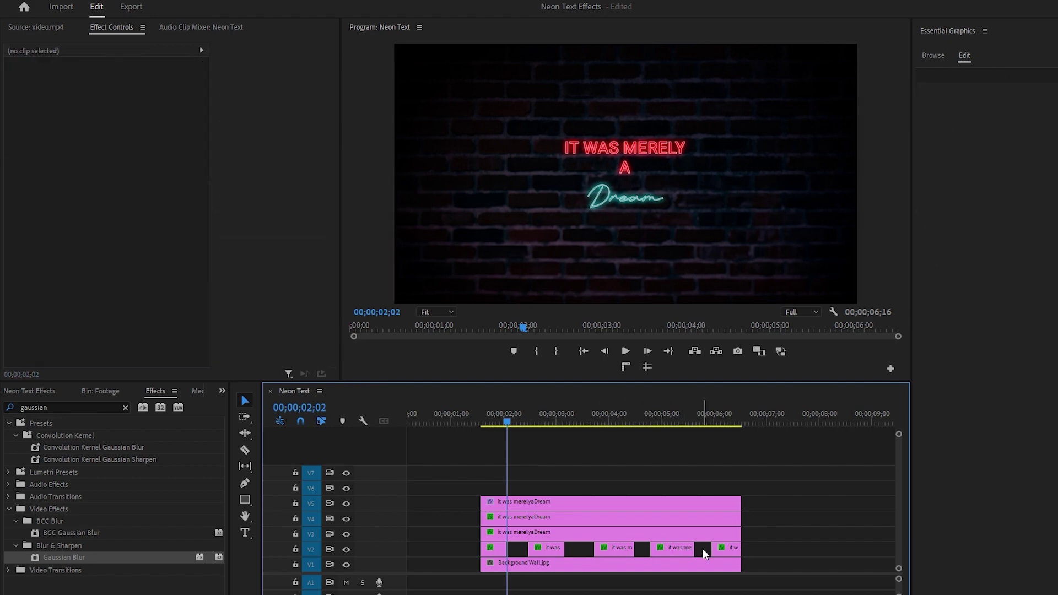
left_click(478, 422)
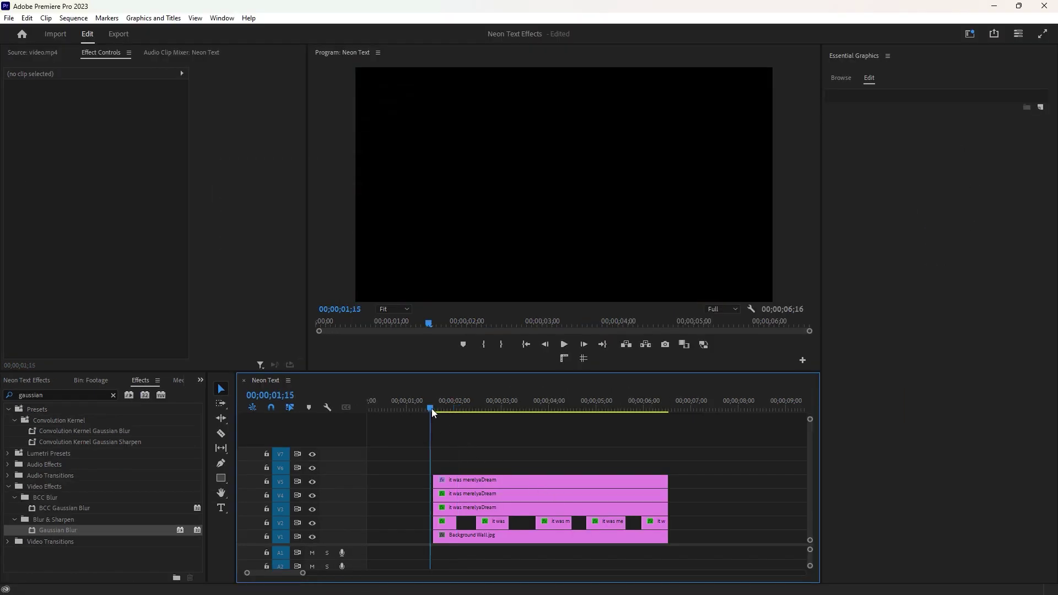
key("space")
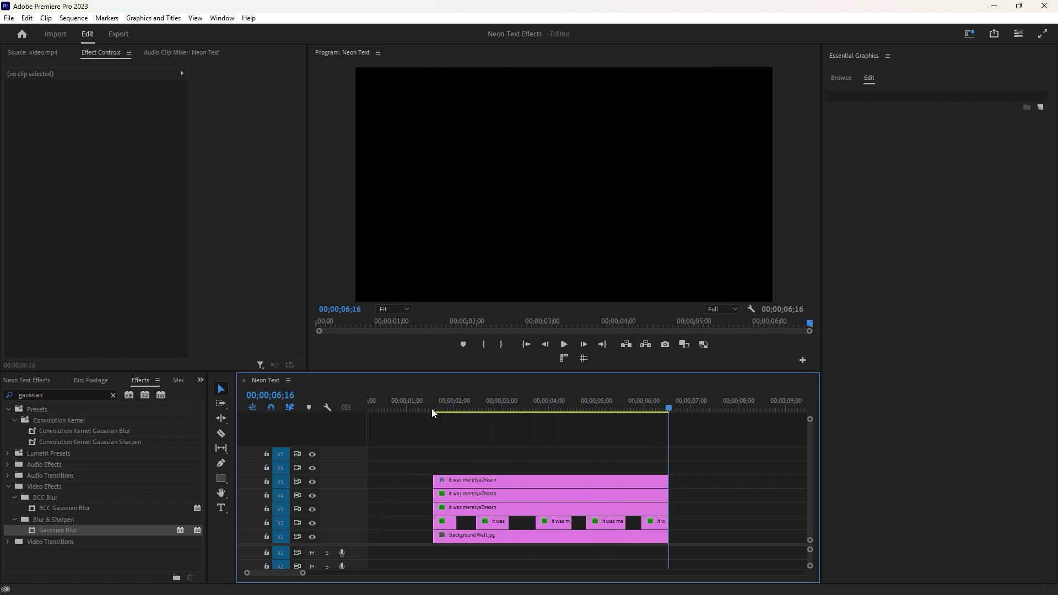
left_click_drag(432, 408, 444, 412)
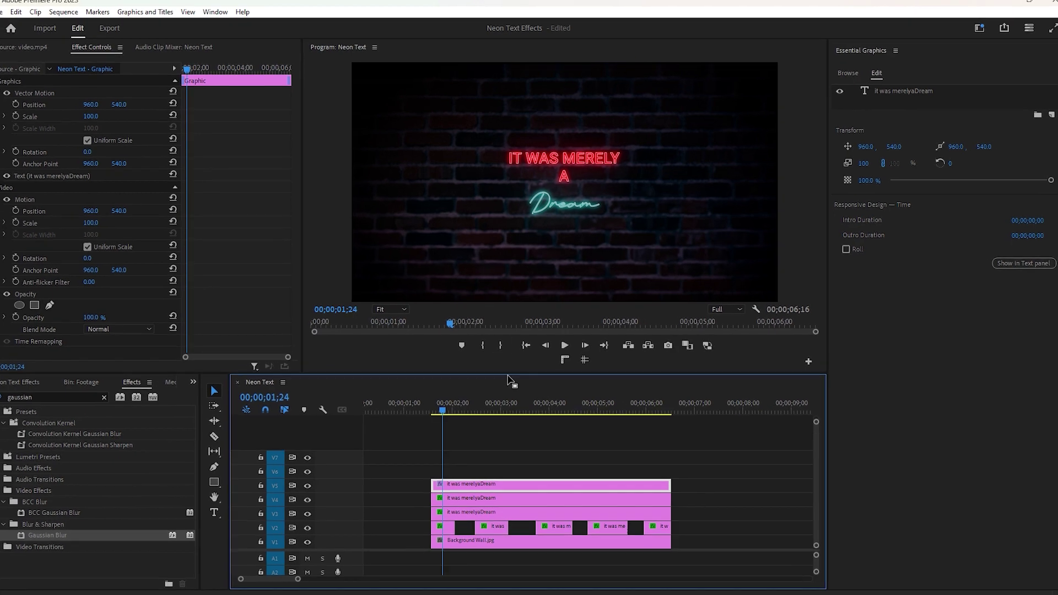
Step: Draw a rectangle frame around the neon text and rename its Shape 01 layer
left_click(507, 473)
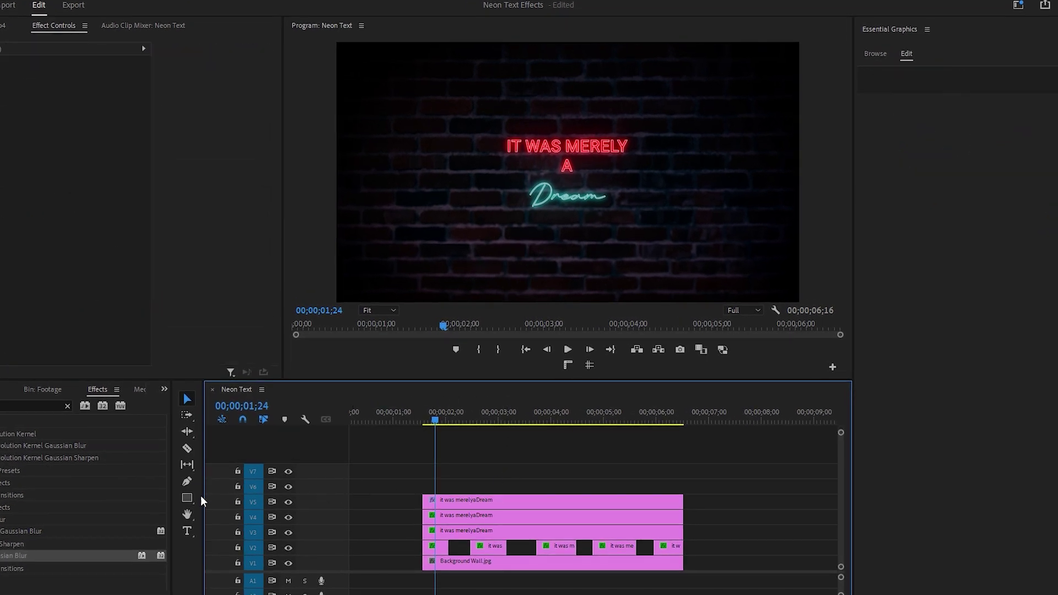
left_click(187, 498)
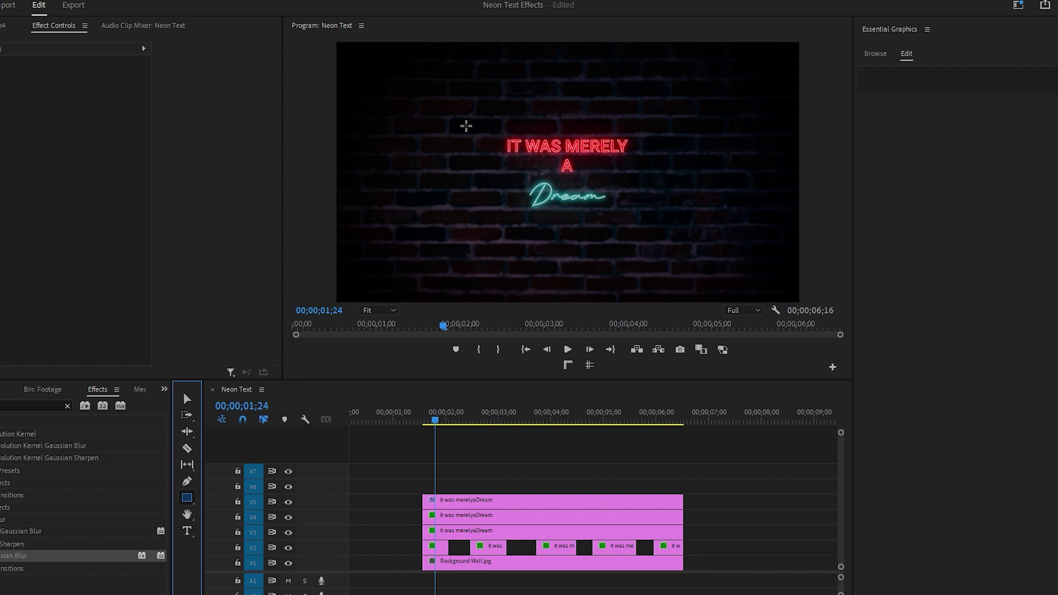
mouse_move(470, 115)
left_mouse_down()
mouse_move(484, 160)
mouse_move(558, 208)
mouse_move(659, 227)
left_mouse_up()
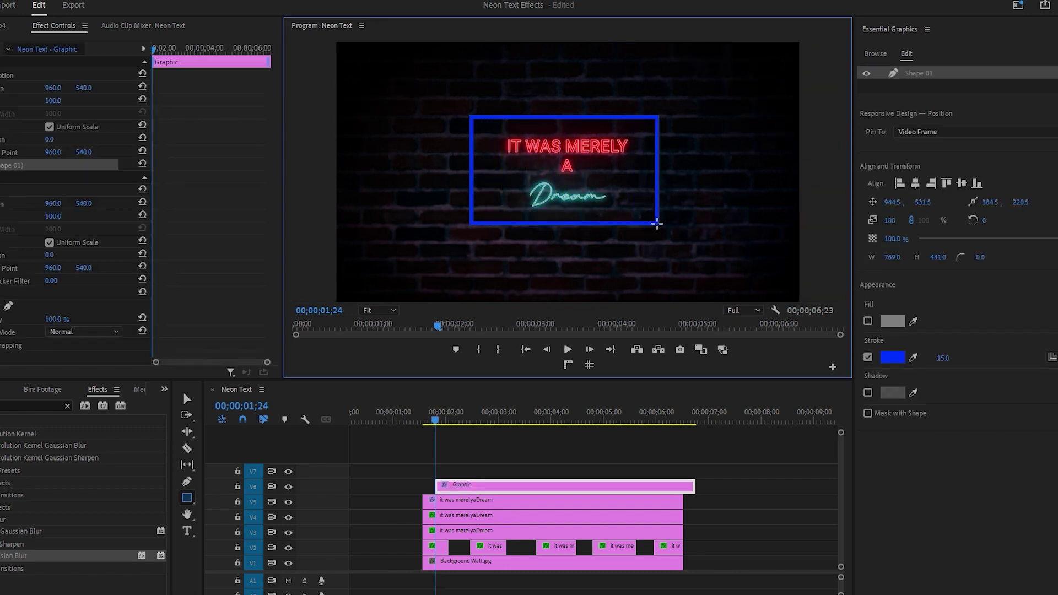
left_click(188, 397)
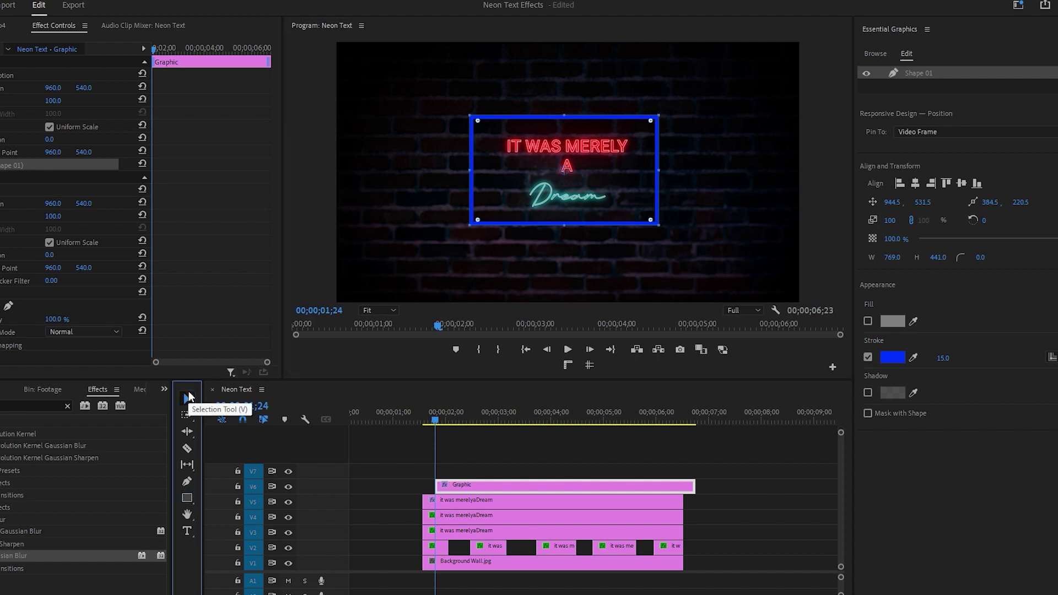
left_click(910, 75)
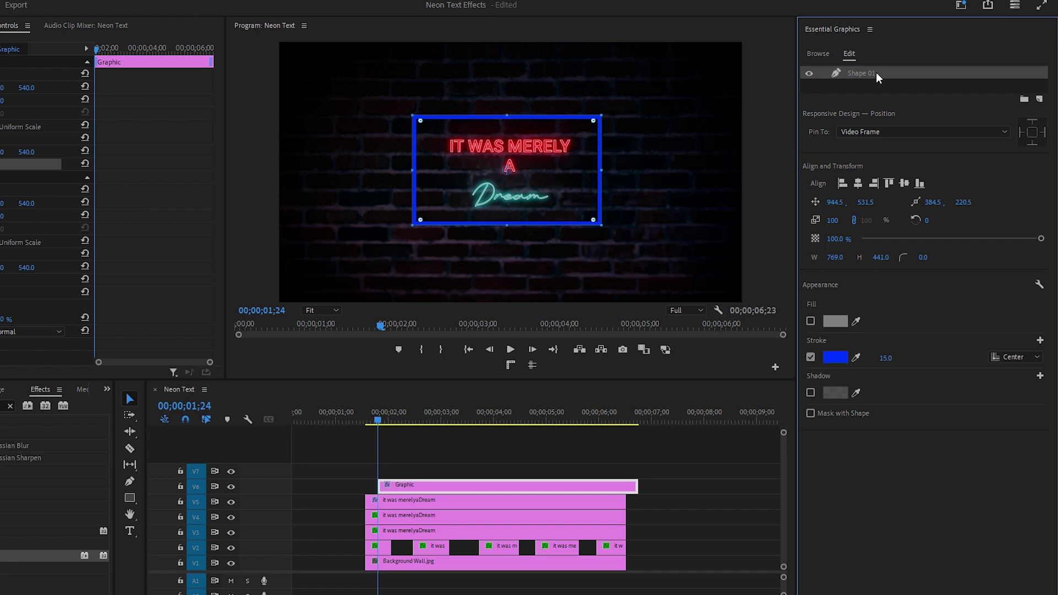
double_click(876, 73)
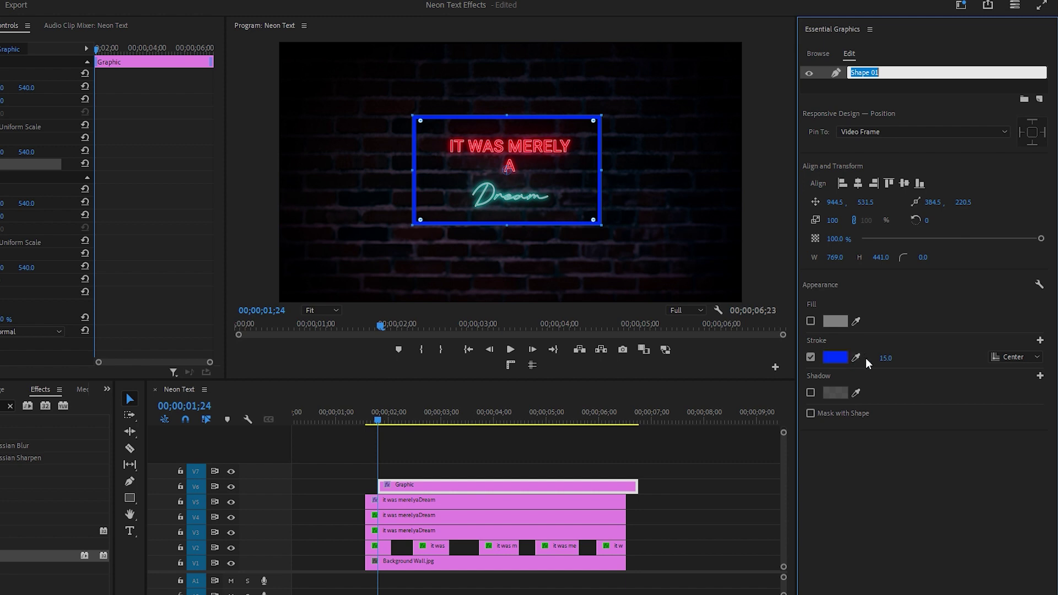
Step: Set the rectangle's stroke width to 1 and choose white FFFFFF as its stroke colour
left_click(897, 357)
type("1")
key("Return")
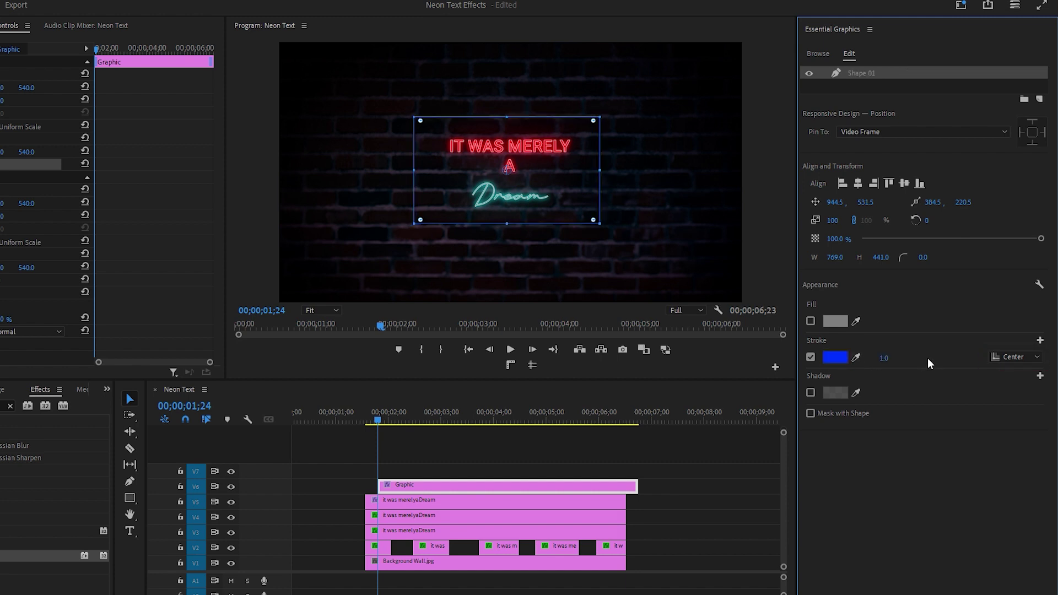
left_click(842, 360)
mouse_move(419, 354)
left_mouse_down()
mouse_move(378, 359)
mouse_move(316, 396)
left_mouse_up()
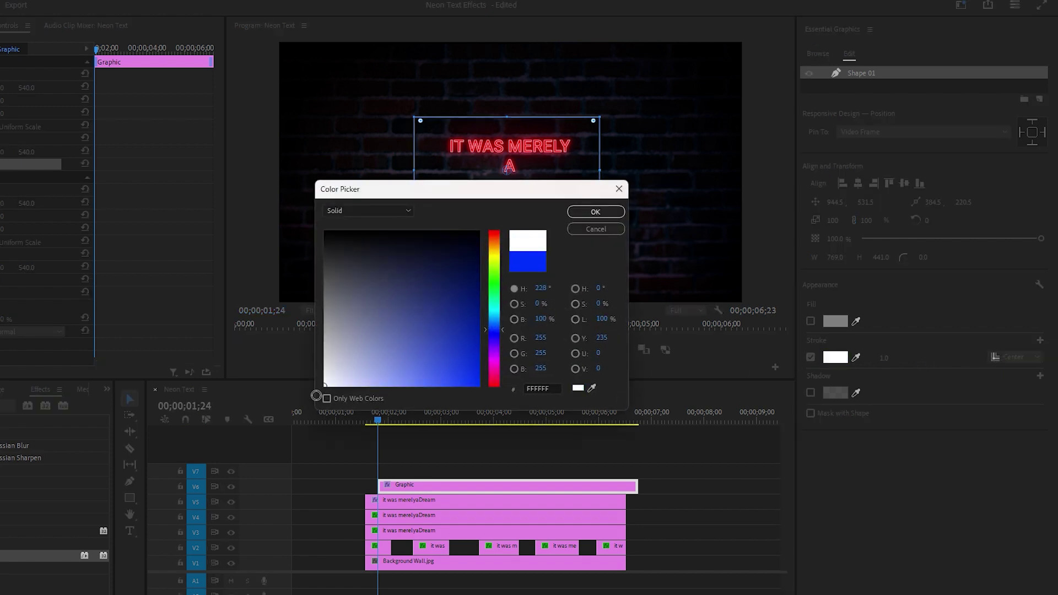
Step: Apply the white outline and round the frame's corners to radius 50, viewing at 75% zoom
left_click(609, 215)
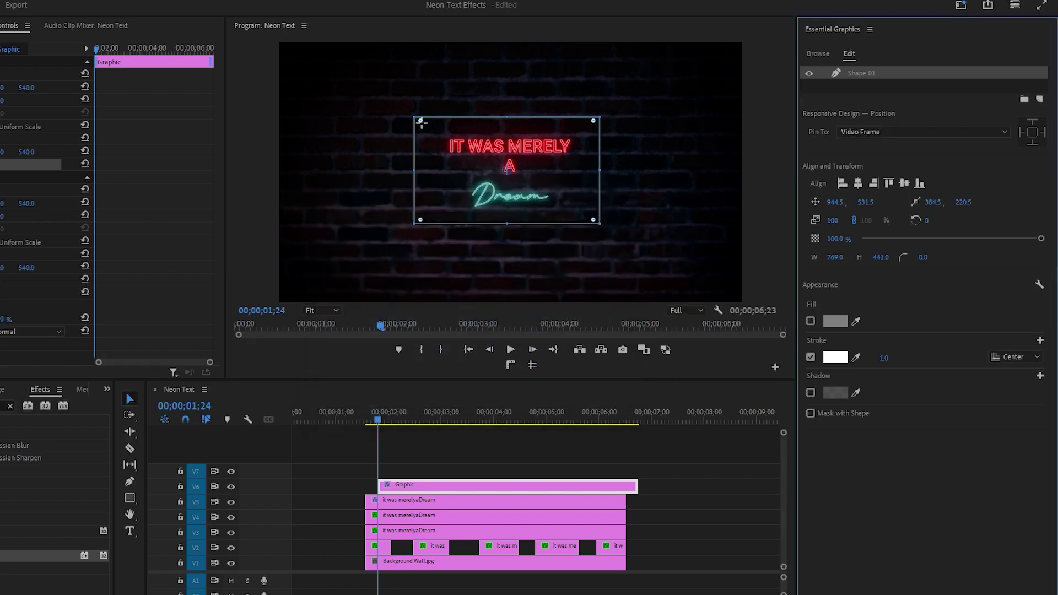
left_click_drag(421, 121, 424, 127)
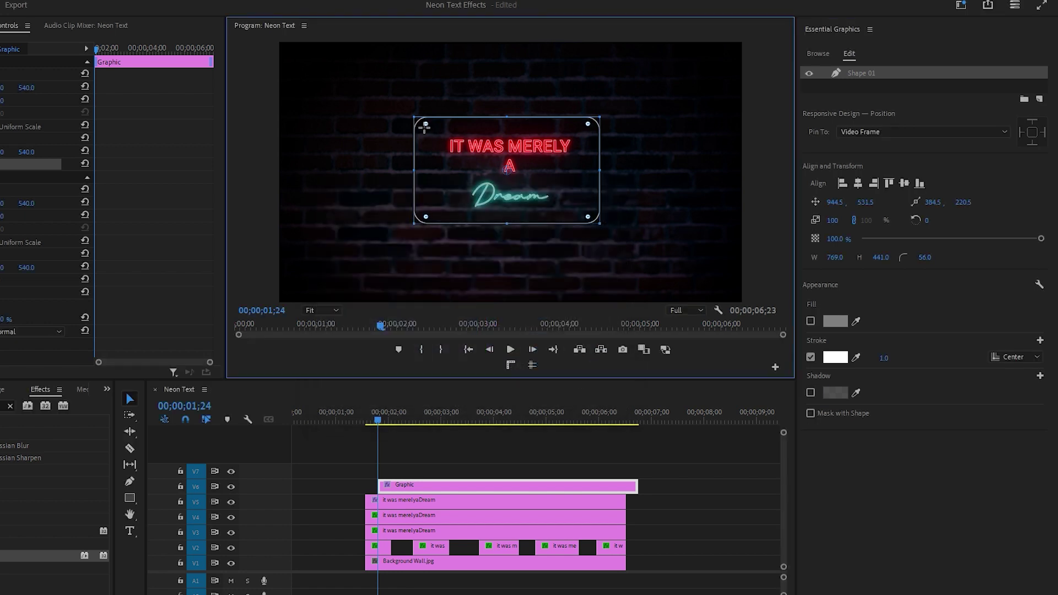
left_click(334, 310)
left_click(331, 376)
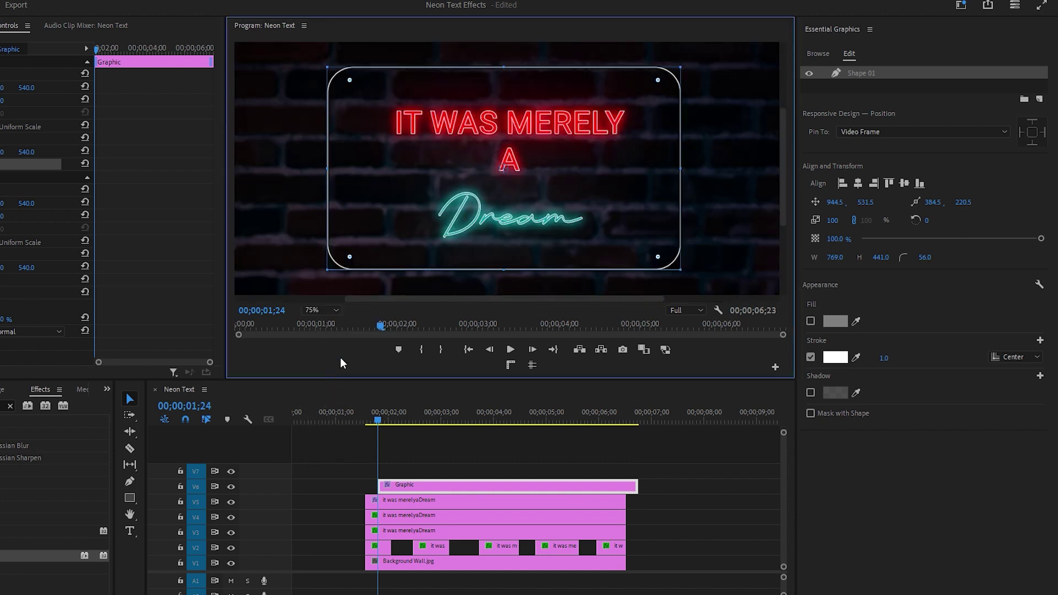
left_click_drag(352, 81, 348, 79)
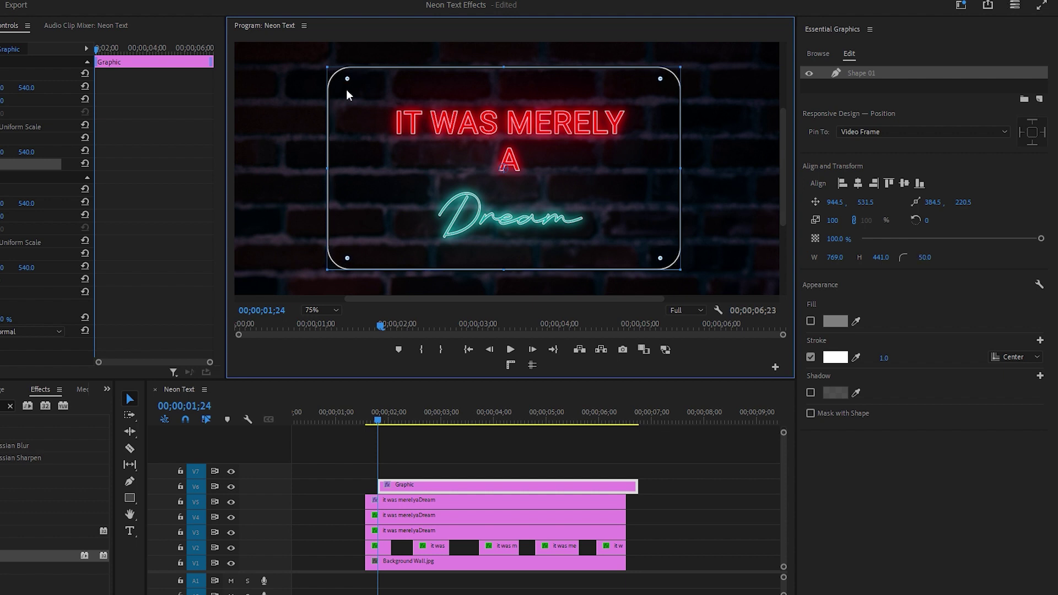
Step: Move the frame graphic up to V8 and place a copy on V7, aligned with the text
left_click(433, 490)
left_click_drag(432, 490, 414, 459)
left_click_drag(377, 421, 367, 421)
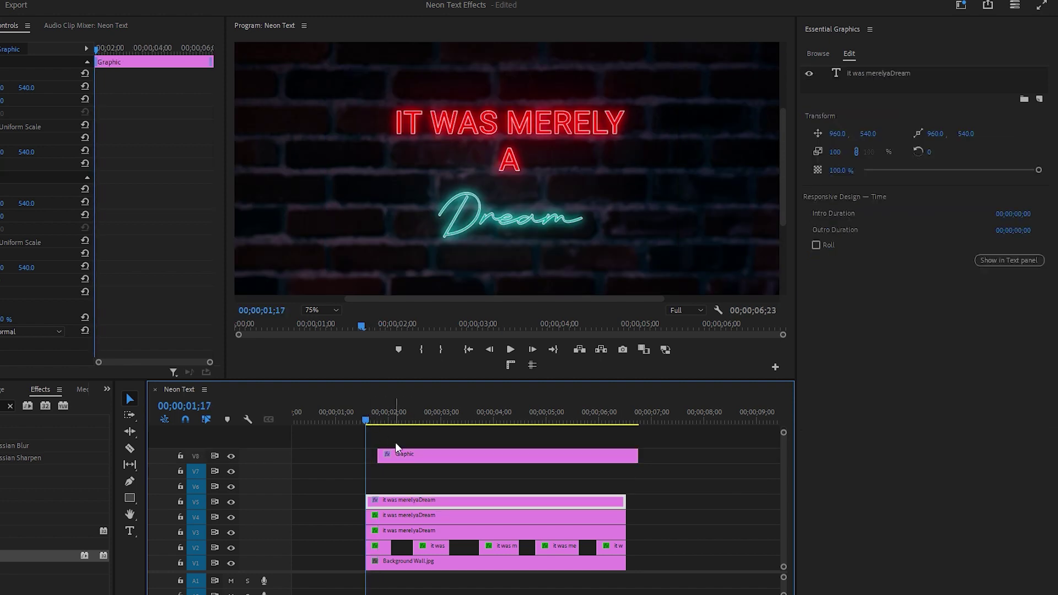
mouse_move(411, 456)
left_mouse_down()
mouse_move(400, 458)
mouse_move(414, 472)
left_mouse_up()
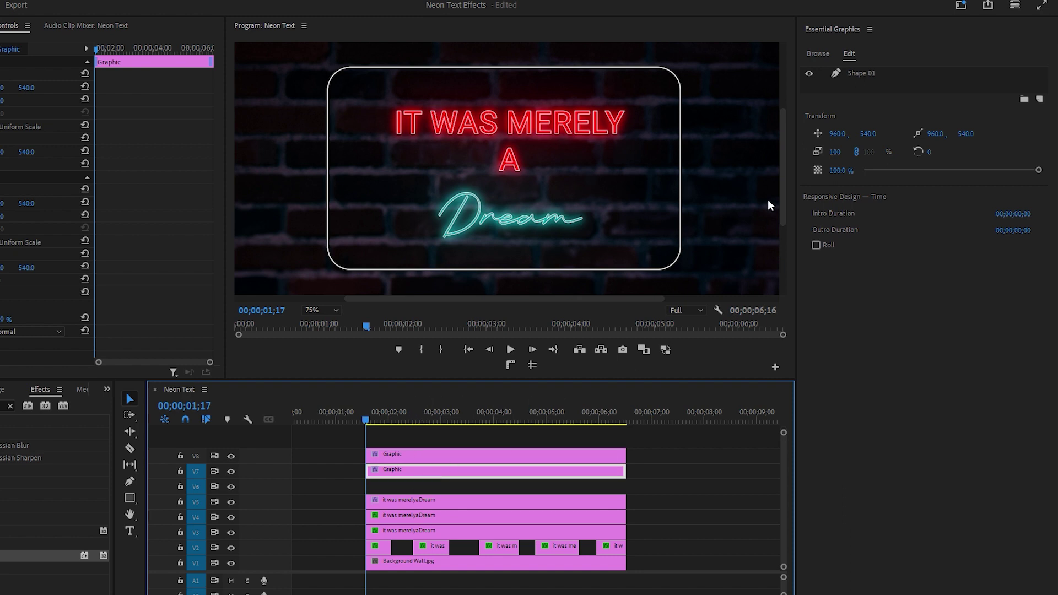
Step: Give the V7 frame copy a bright blue 003CFF stroke with width 15
left_click(857, 75)
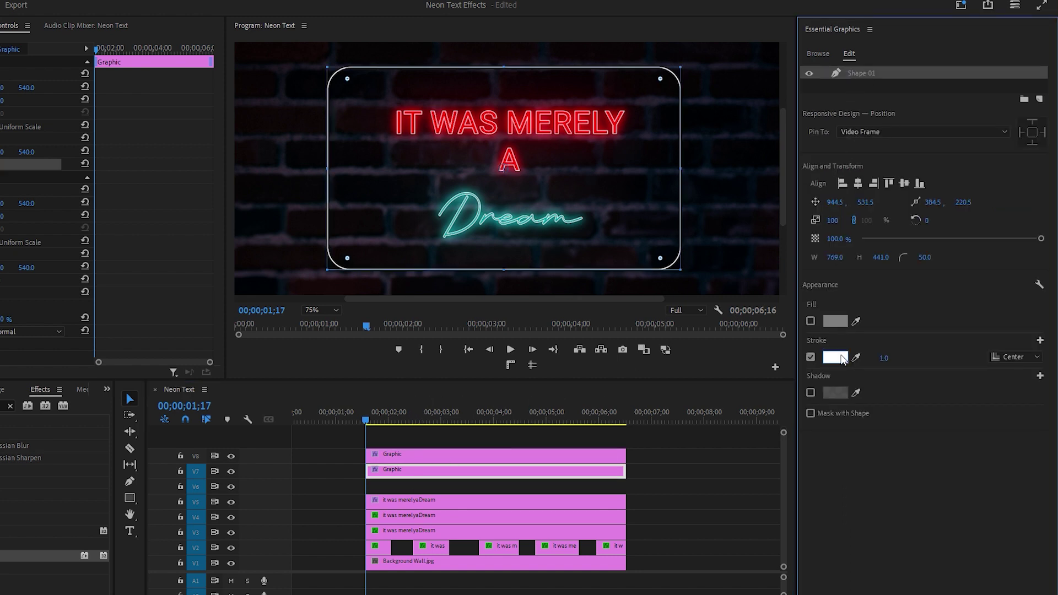
left_click(843, 359)
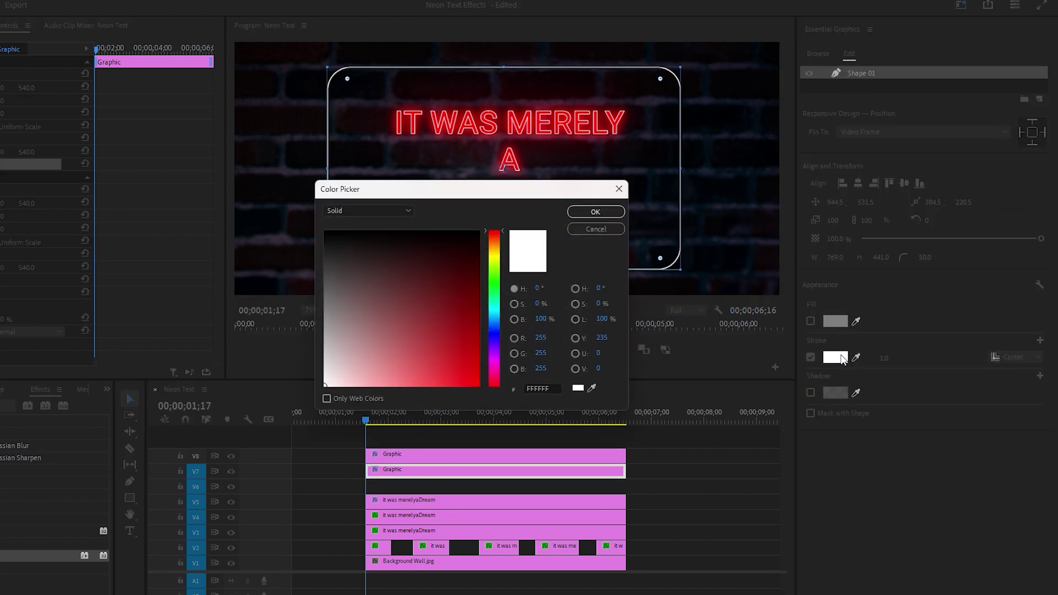
left_click(496, 330)
left_click_drag(478, 338, 491, 402)
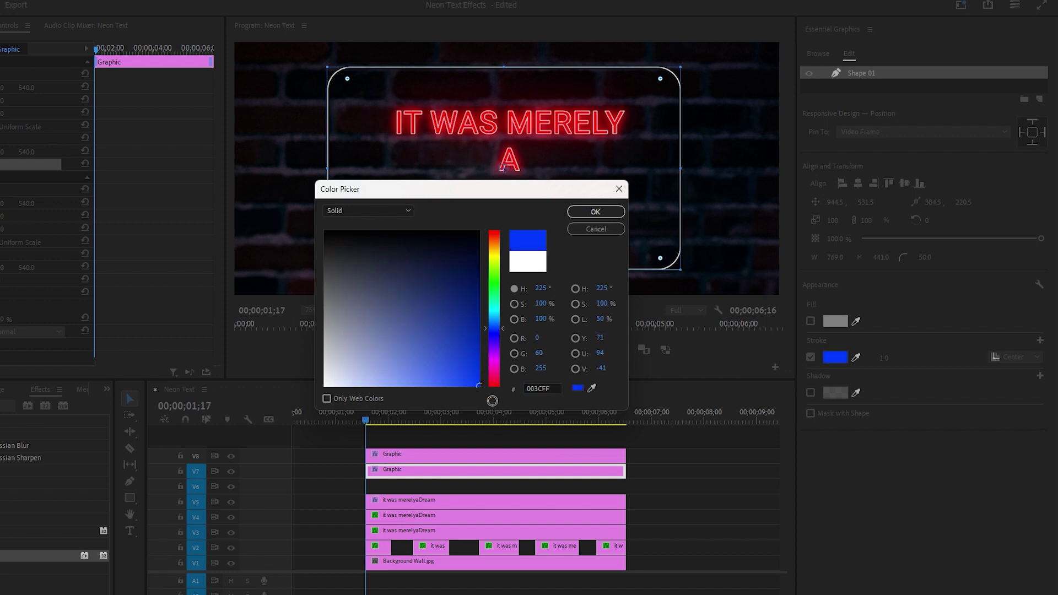
left_click(607, 213)
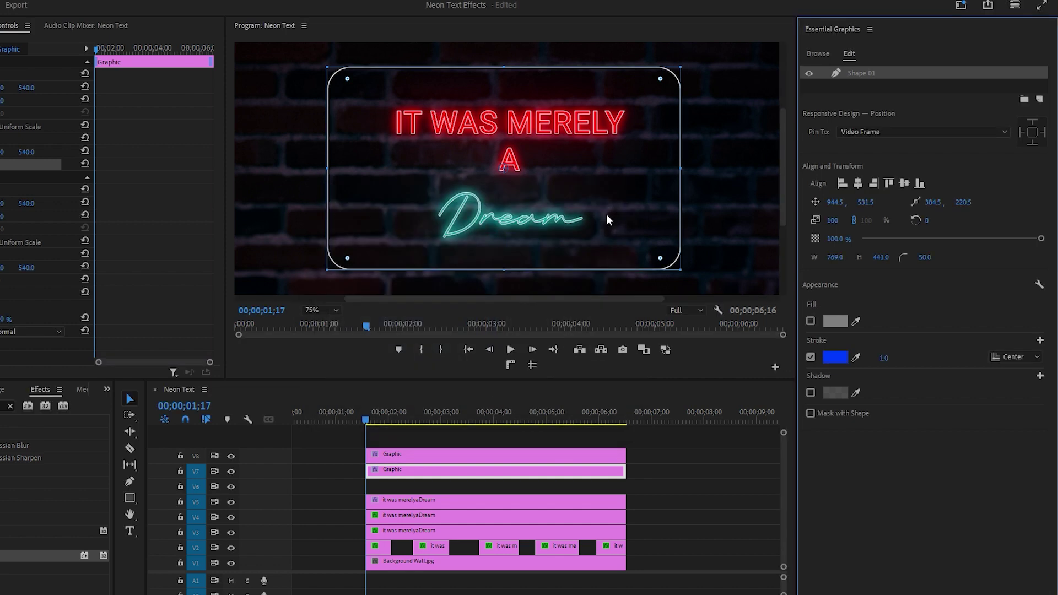
left_click(886, 360)
type("15")
key("Return")
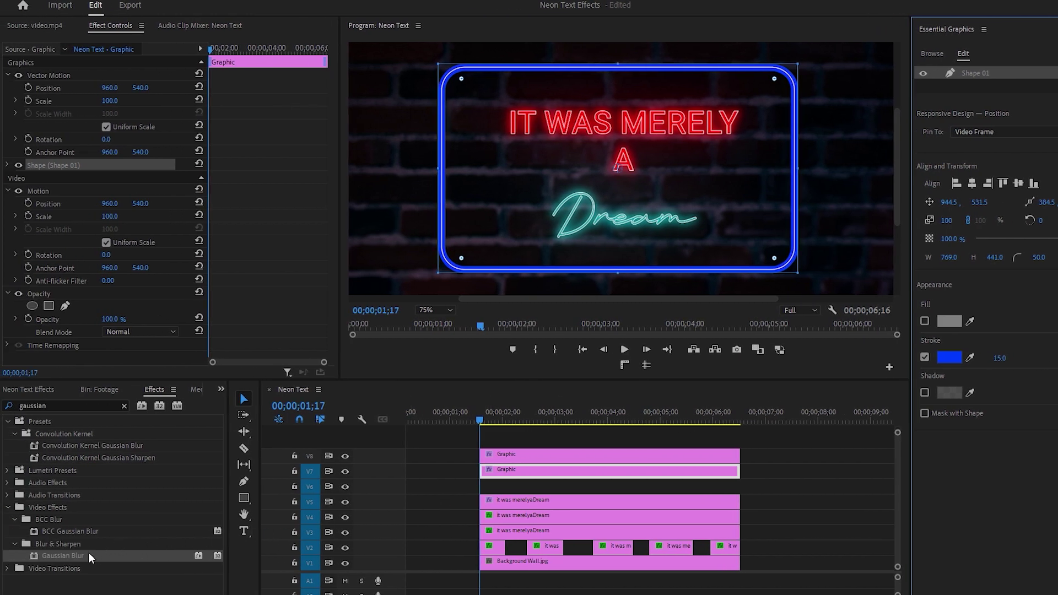
Step: Add Gaussian Blur of 31 to the blue V7 frame and set its blend mode to Screen
left_click_drag(89, 557, 534, 475)
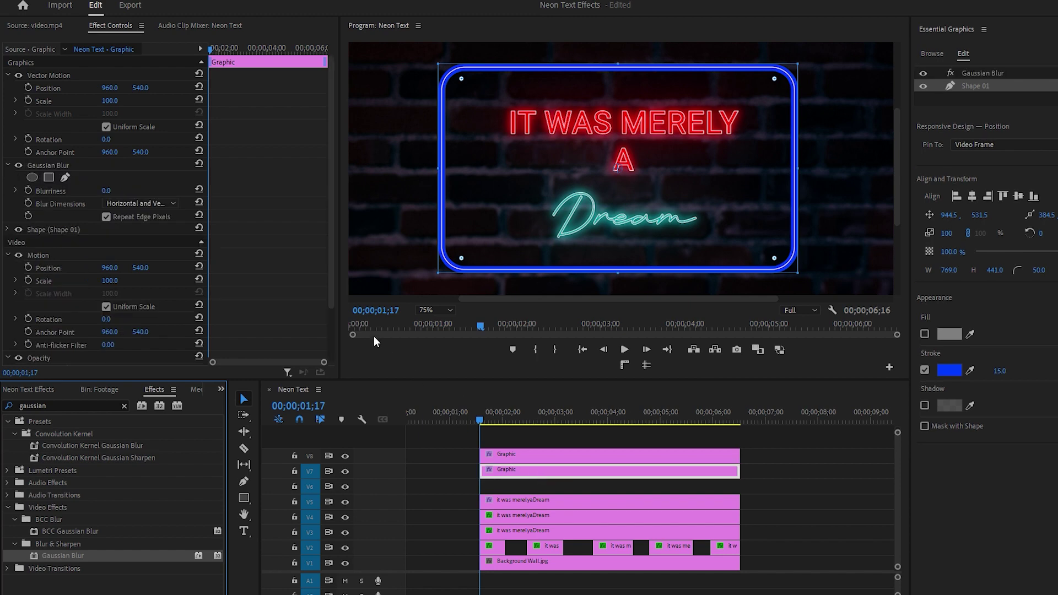
left_click_drag(106, 190, 123, 191)
scroll(332, 266, "down", 3)
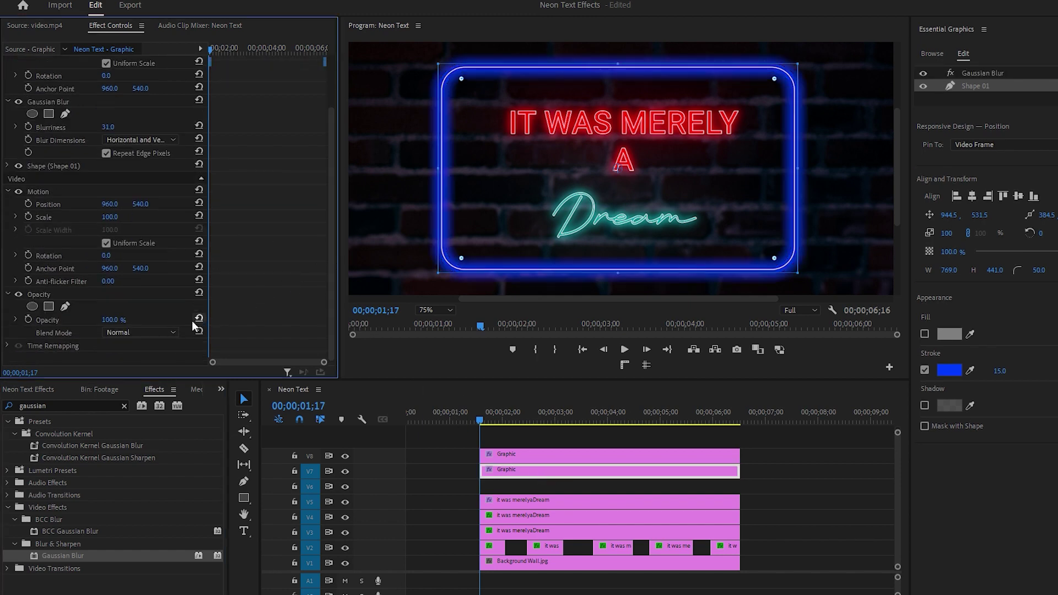
left_click(159, 332)
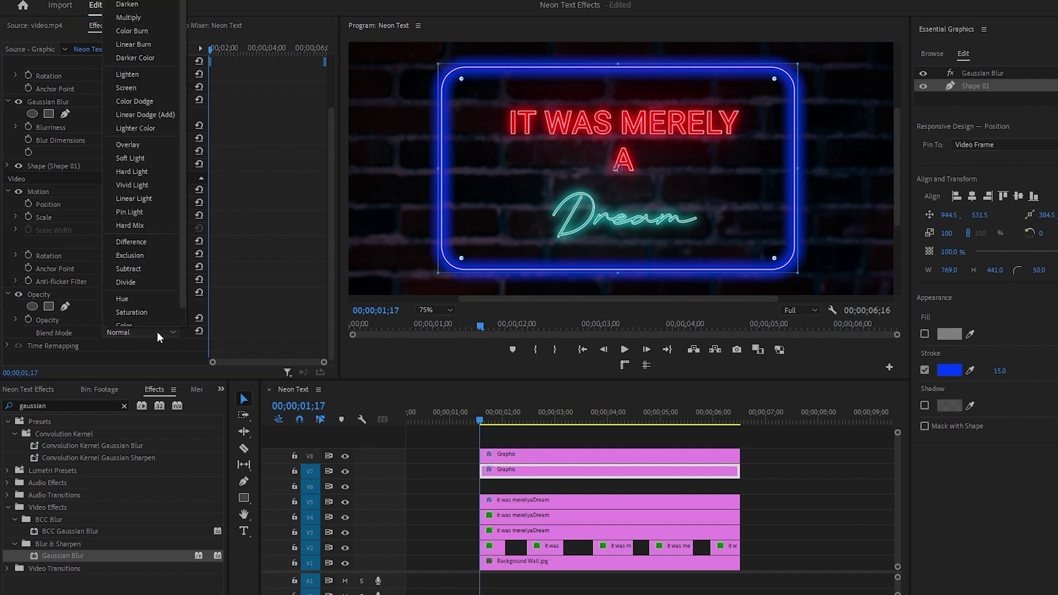
left_click(141, 90)
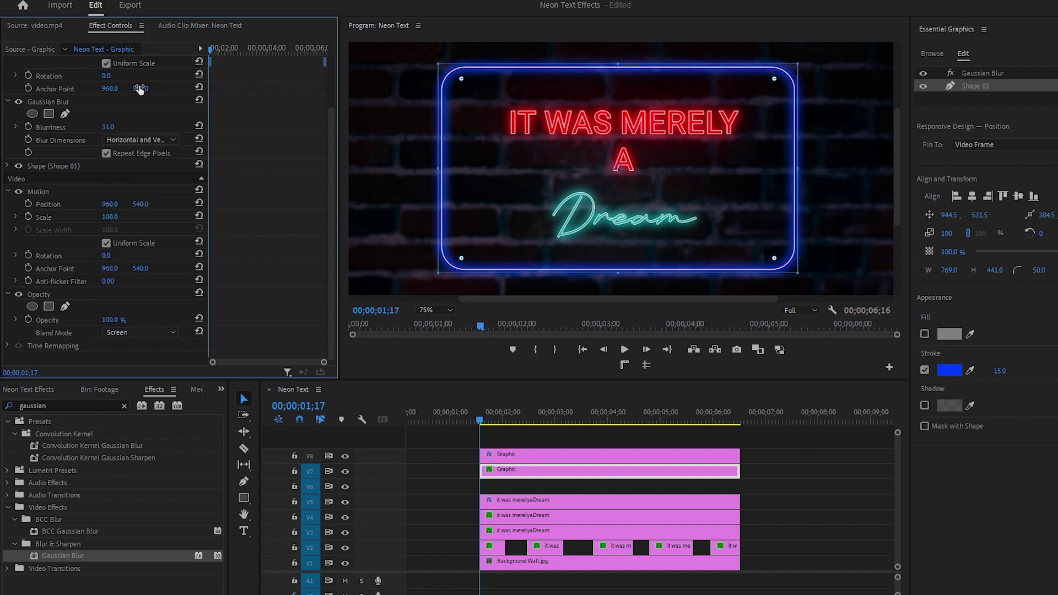
Step: Duplicate the blurred frame onto V6 and raise that copy's blurriness to 61
left_click_drag(528, 477, 534, 487)
left_click(534, 487)
left_click_drag(110, 193, 115, 193)
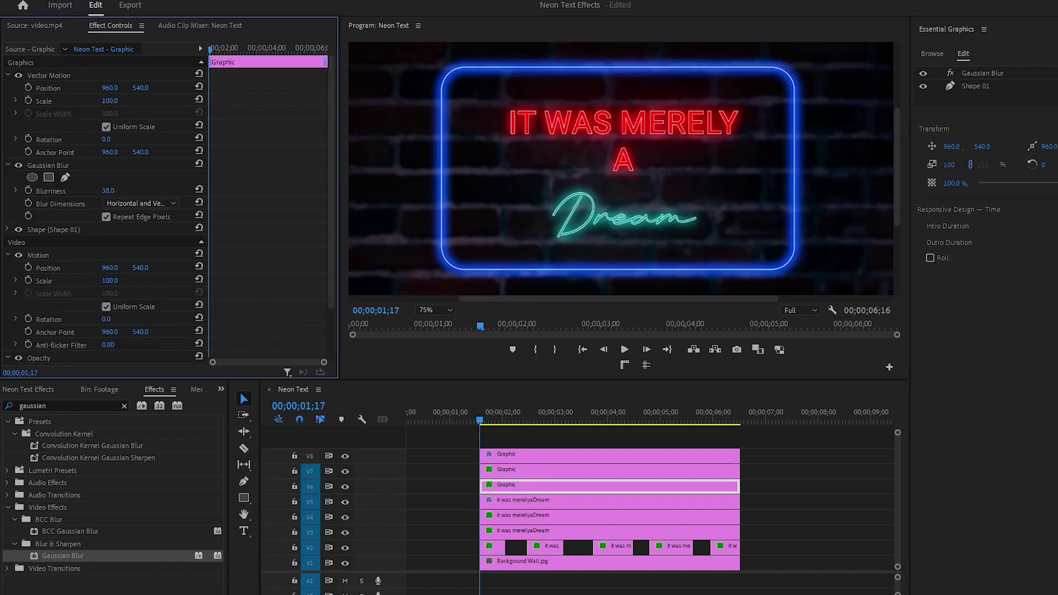
Step: Fit the preview and nest the three V6–V8 frame graphics as Nested Sequence 02
left_click(432, 312)
left_click(440, 329)
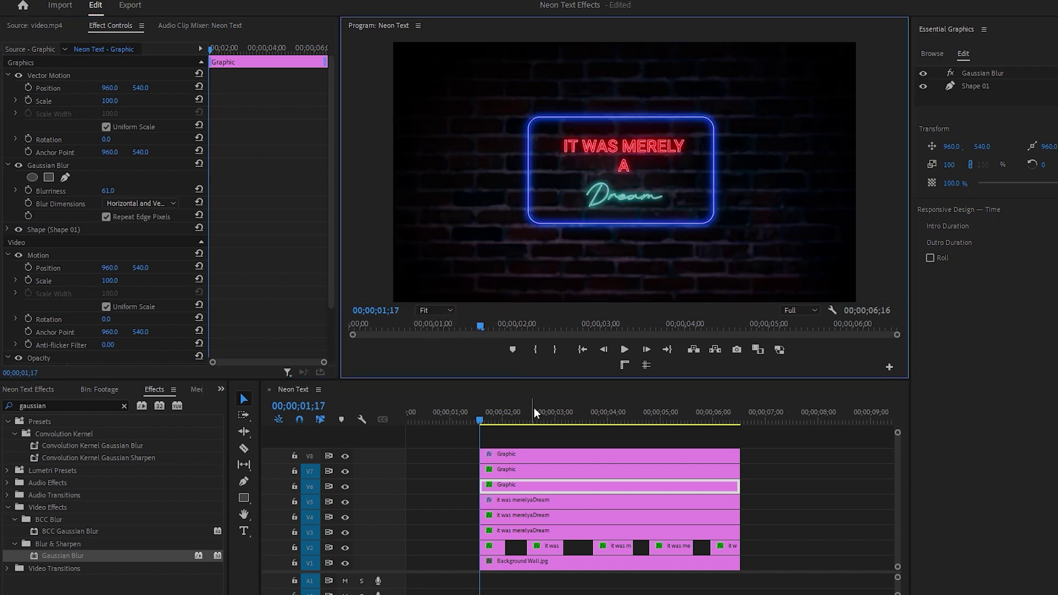
left_click_drag(543, 436, 573, 496)
right_click(573, 492)
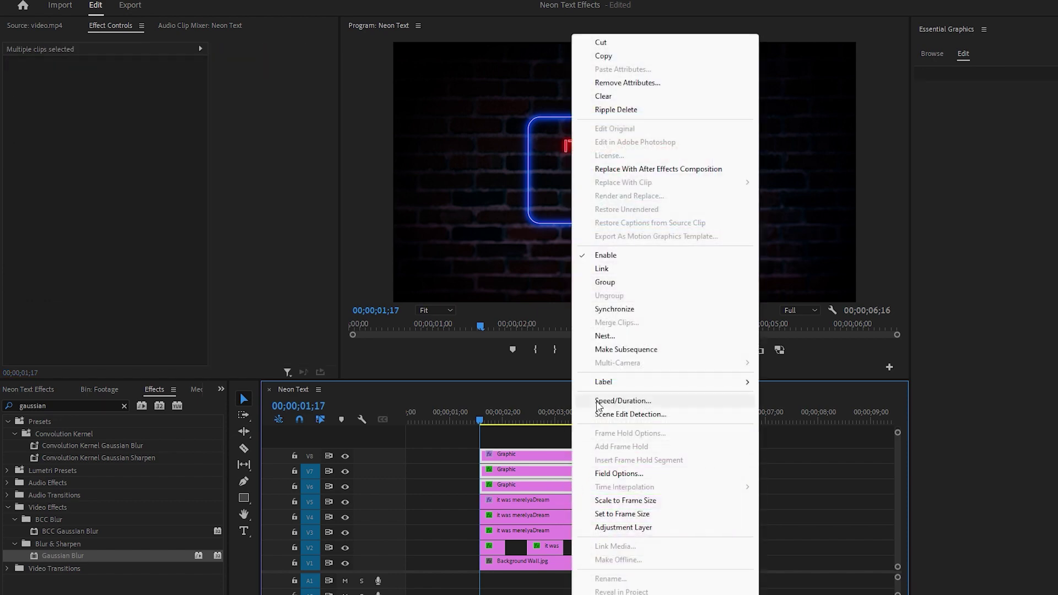
left_click(605, 335)
left_click(566, 317)
left_click(527, 422)
Step: Razor-cut Nested Sequence 02 at six points, including 02;29, 03;20, 04;03 and 05;16
left_click(244, 448)
left_click(528, 486)
left_click(552, 417)
left_click(554, 484)
left_click(590, 420)
left_click(591, 484)
left_click(613, 420)
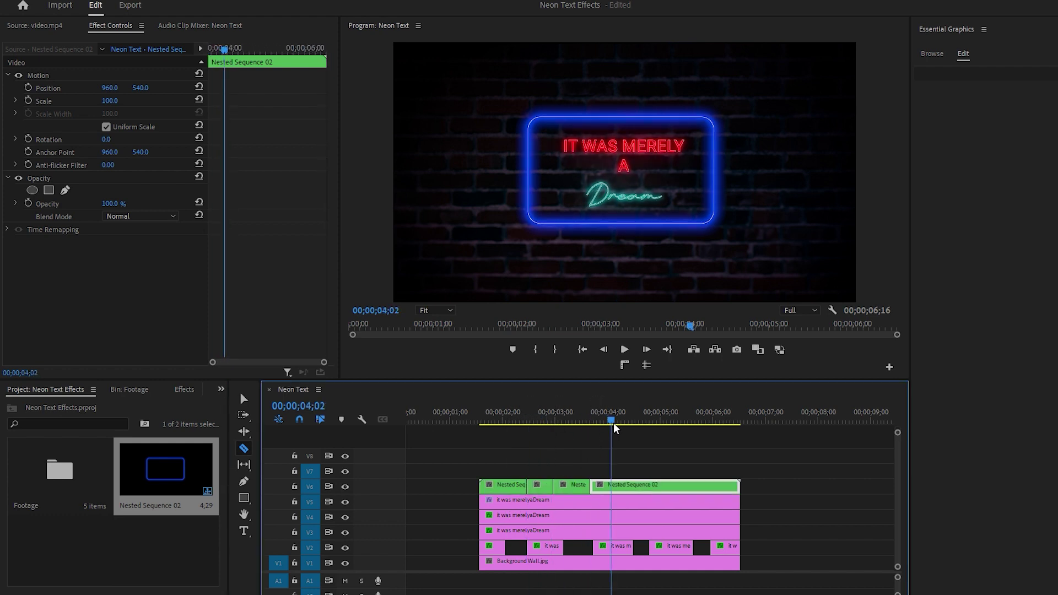
left_click(612, 485)
left_click(657, 421)
left_click(657, 485)
left_click(688, 420)
left_click(688, 485)
Step: Delete two short pieces of the nested frame clip so the glowing frame flickers
left_click(244, 399)
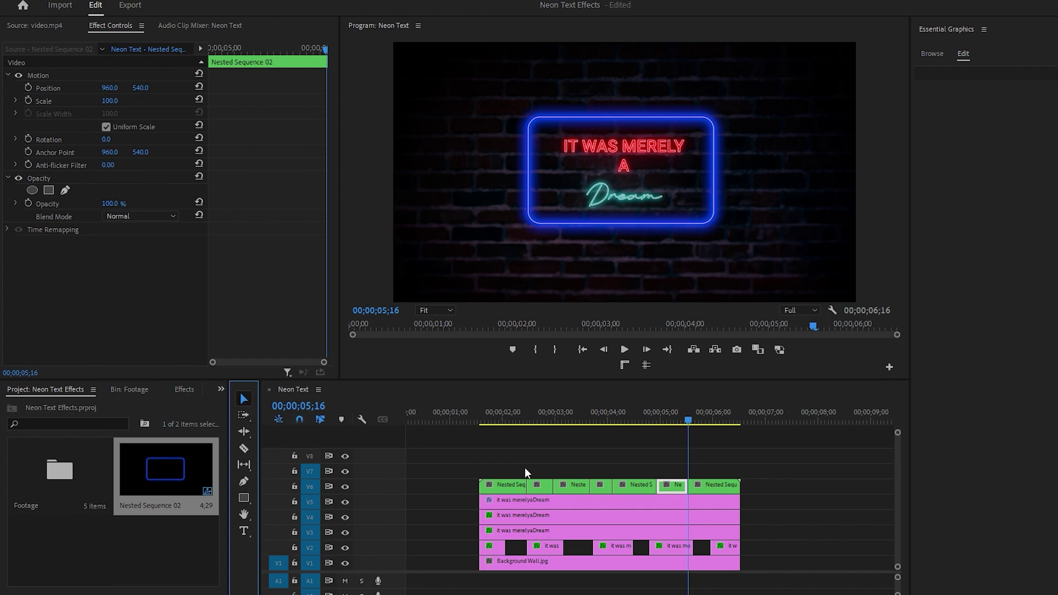
left_click(544, 488)
key("Delete")
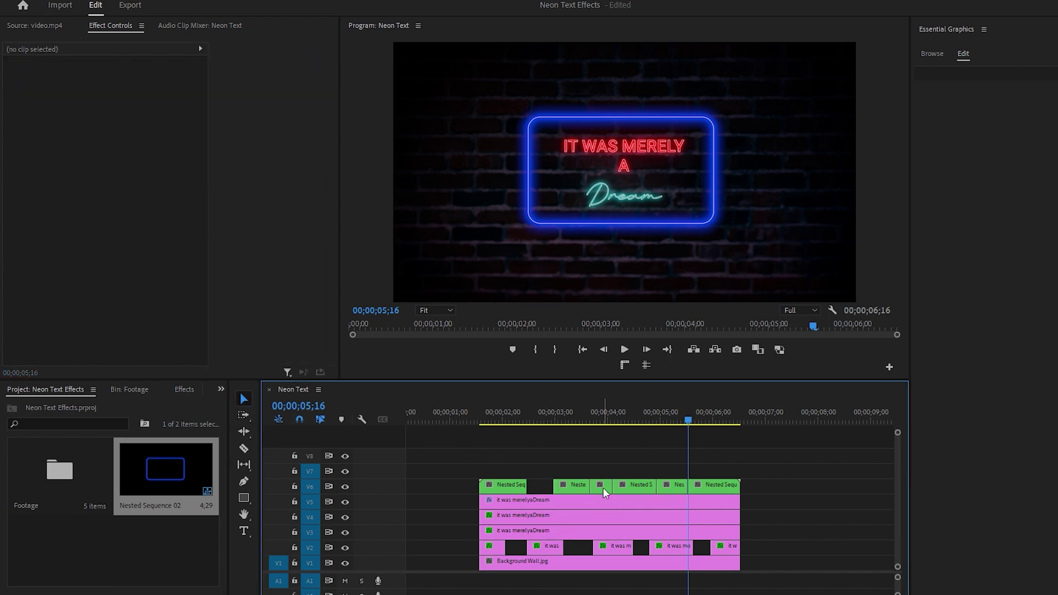
left_click(603, 486)
key("Delete")
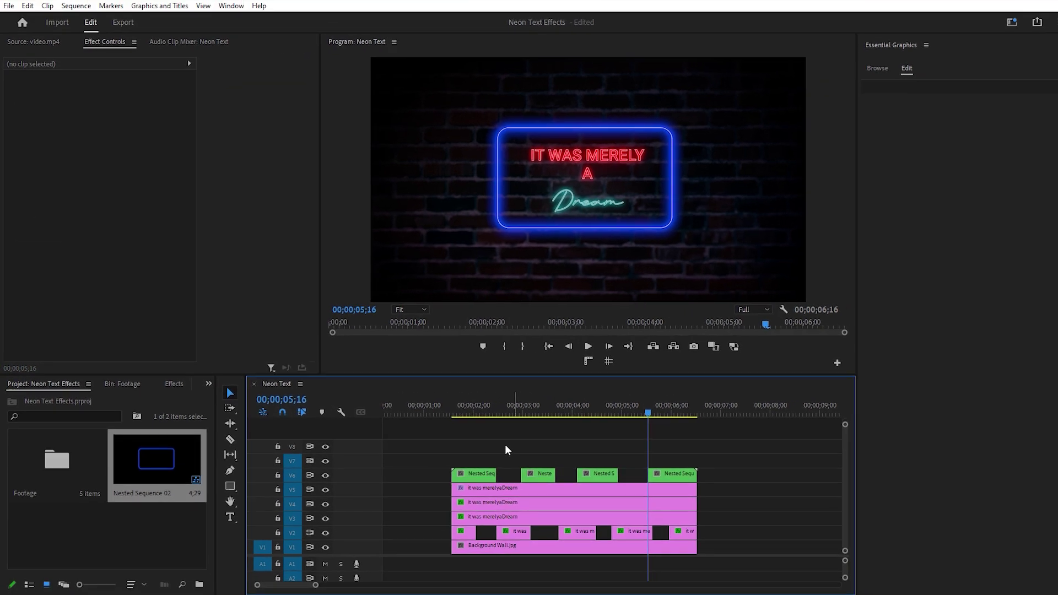
left_click(475, 417)
key("space")
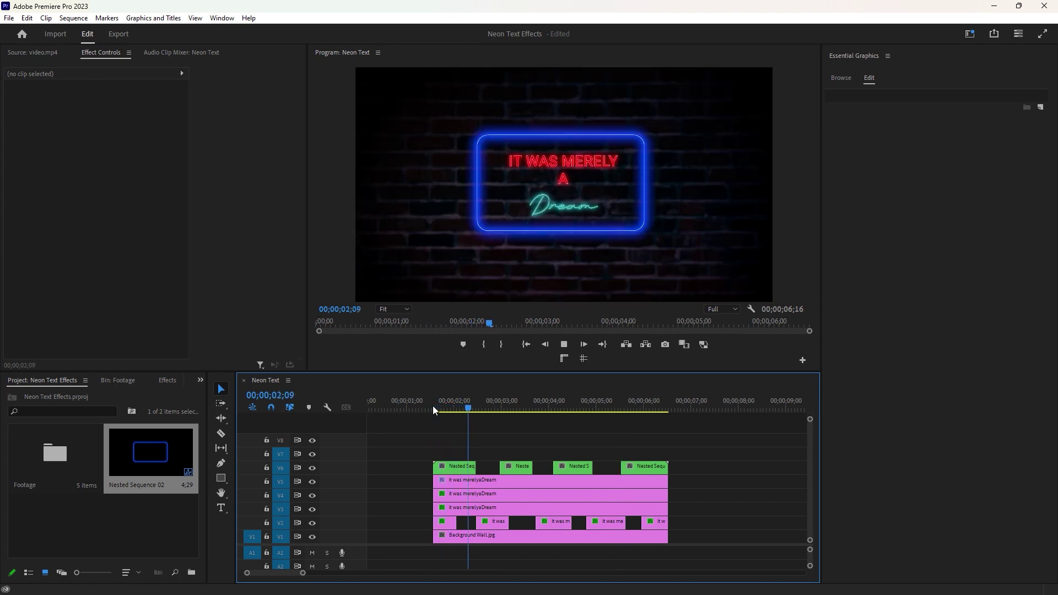